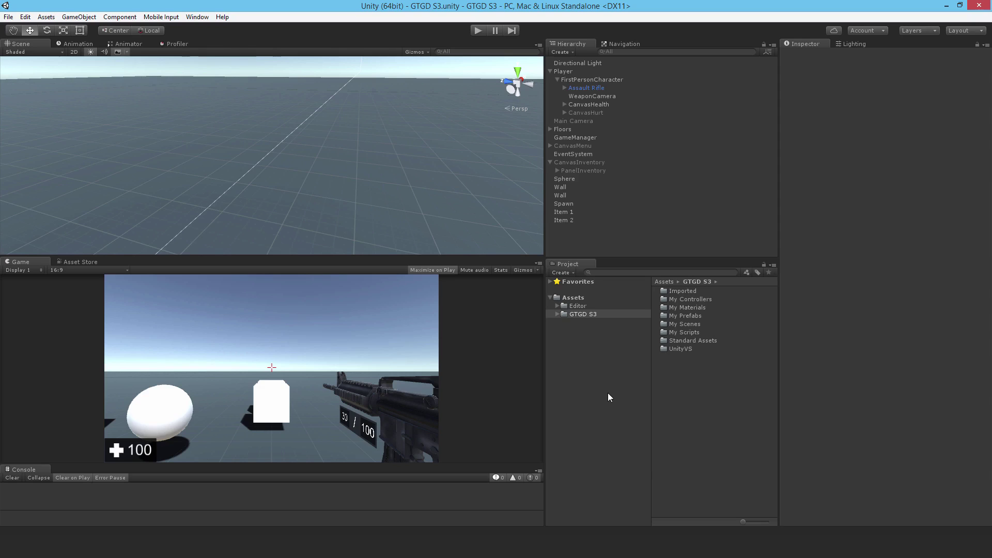
- Duplicate the Assault Rifle and move the copy out of the player hierarchy to the scene's root level
left_click(599, 87)
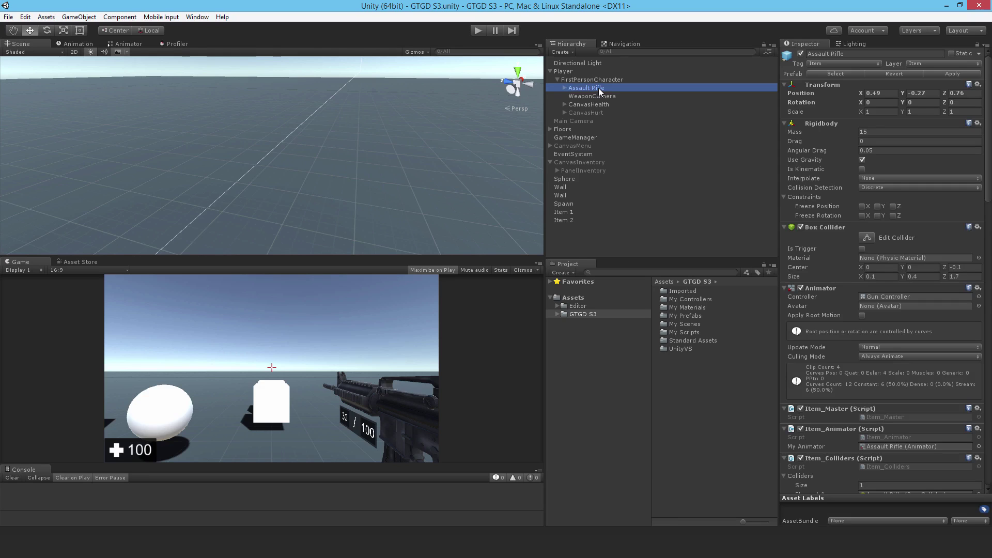
key("ctrl+d")
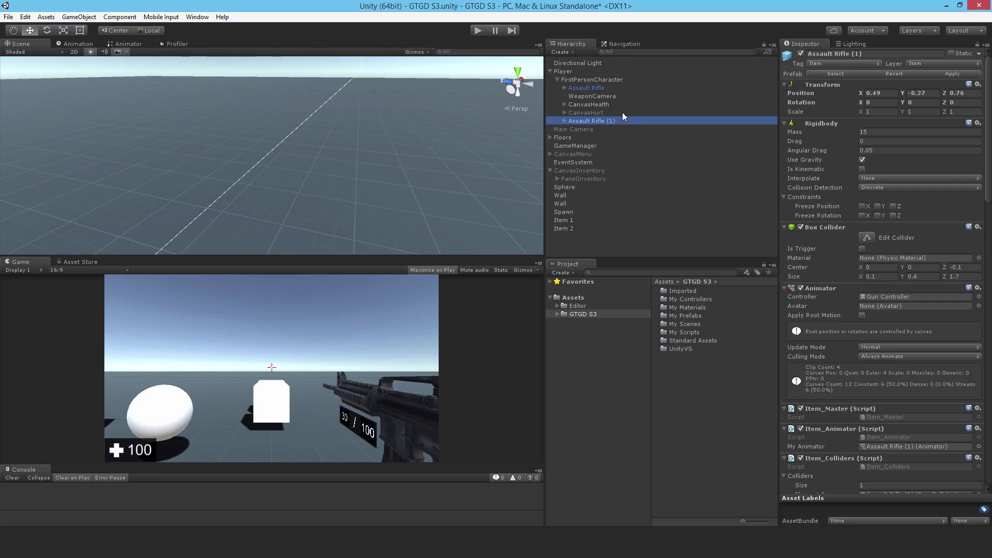
left_click_drag(594, 122, 578, 244)
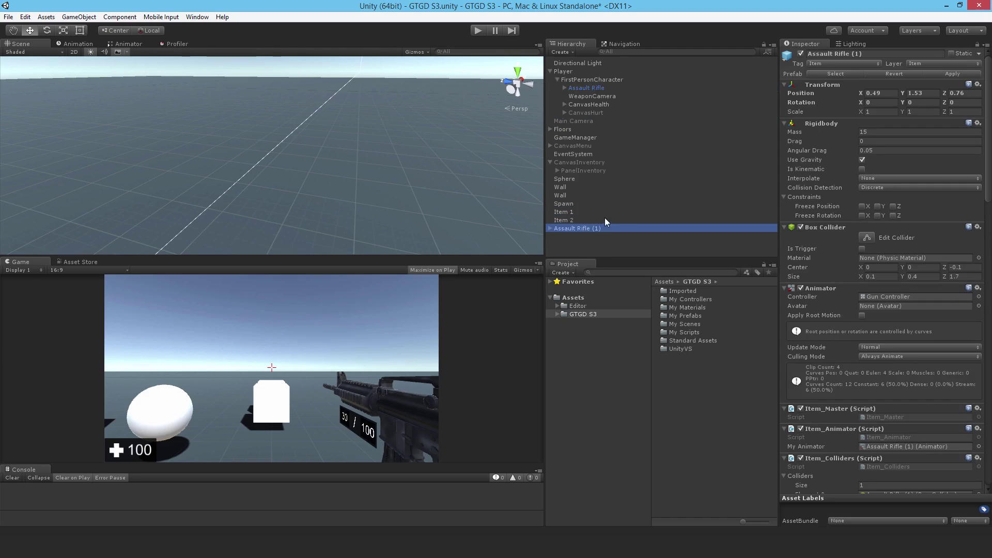
- Examine the duplicated rifle, Item 2 and the rifle's crosshair canvas in the scene view from several angles
double_click(570, 229)
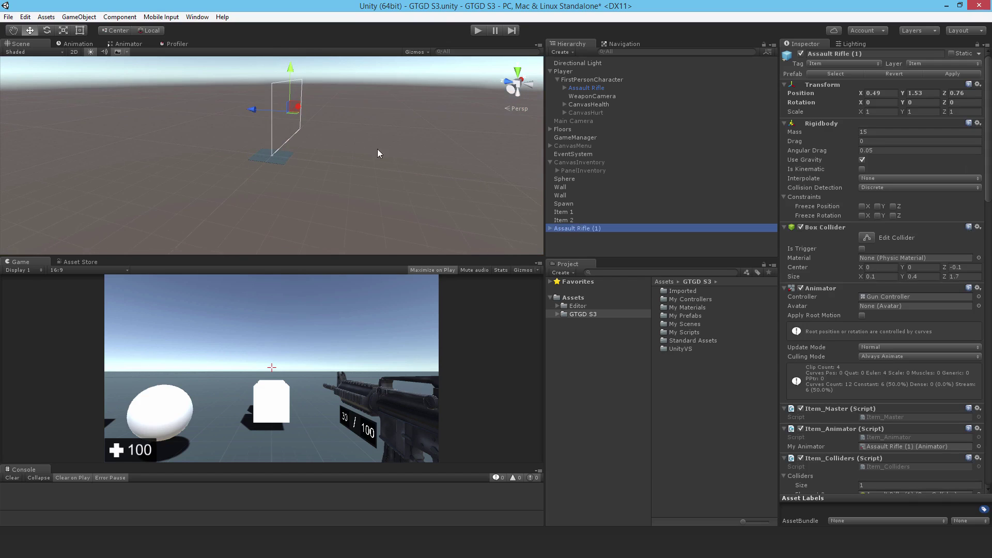
left_click_drag(383, 145, 451, 151, "alt")
right_click_drag(451, 150, 452, 152)
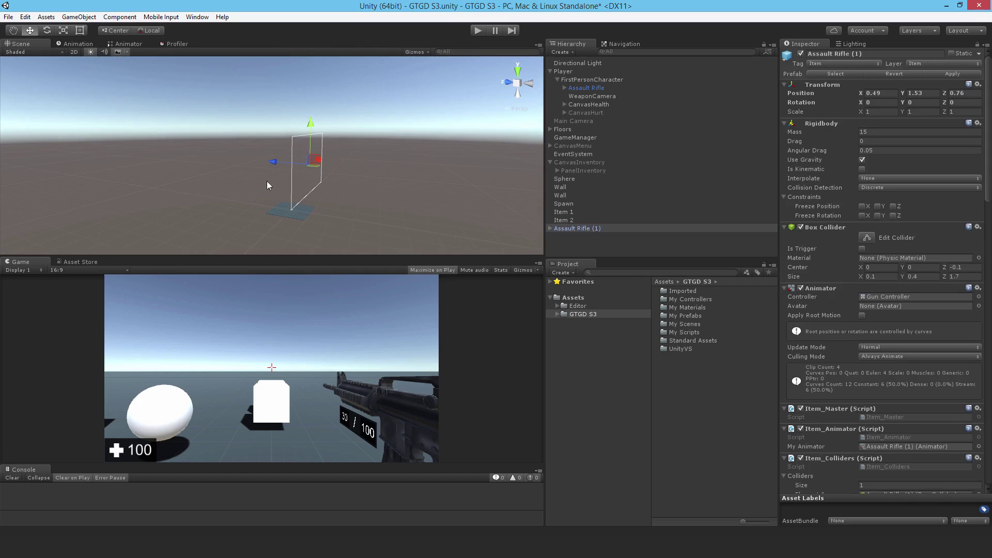
double_click(565, 220)
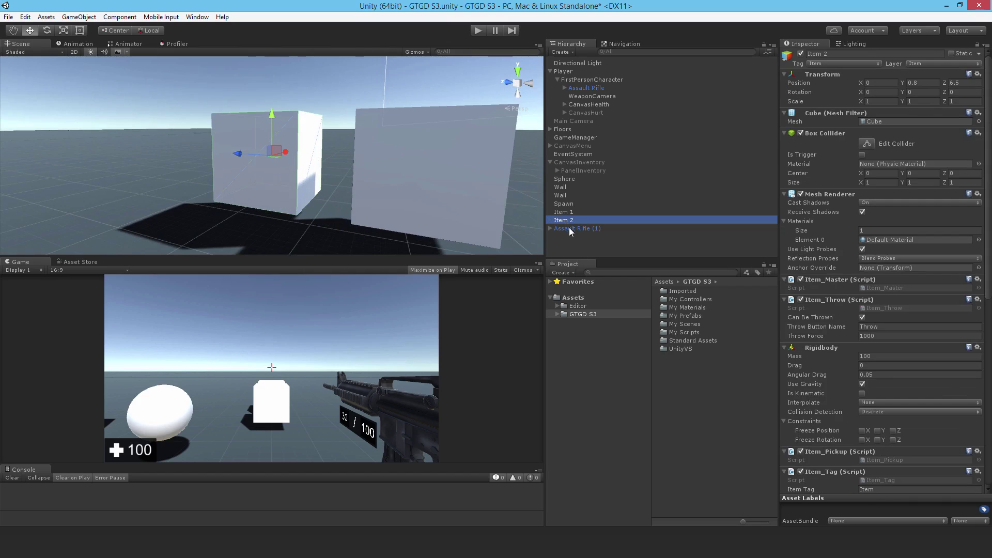
left_click(550, 229)
scroll(645, 187, "down", 1)
double_click(568, 244)
left_click_drag(427, 190, 297, 196, "alt")
key("d")
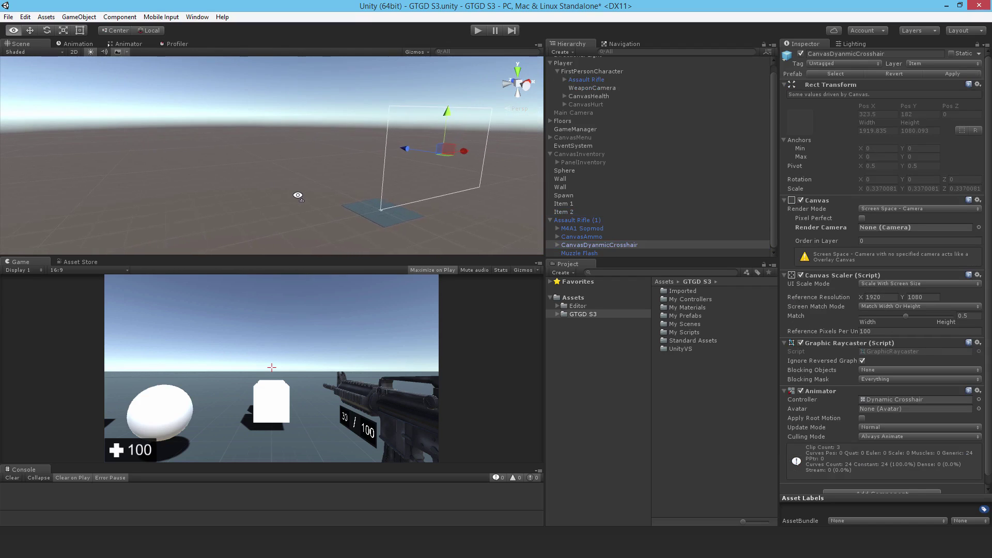
right_click_drag(298, 195, 235, 203)
key("w")
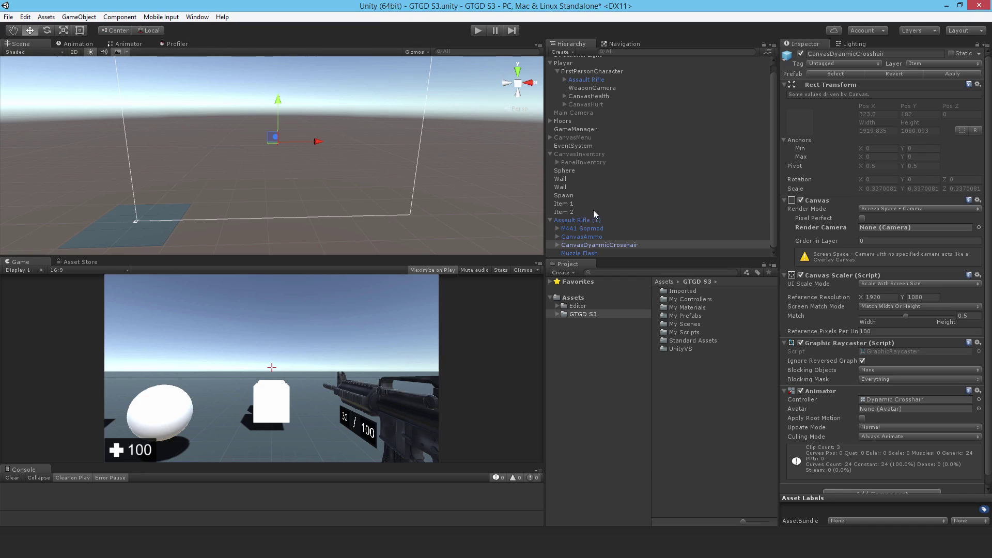
- Add a child camera to Assault Rifle (1), deactivate it and rename it CameraForMoving
left_click(569, 221)
right_click(572, 219)
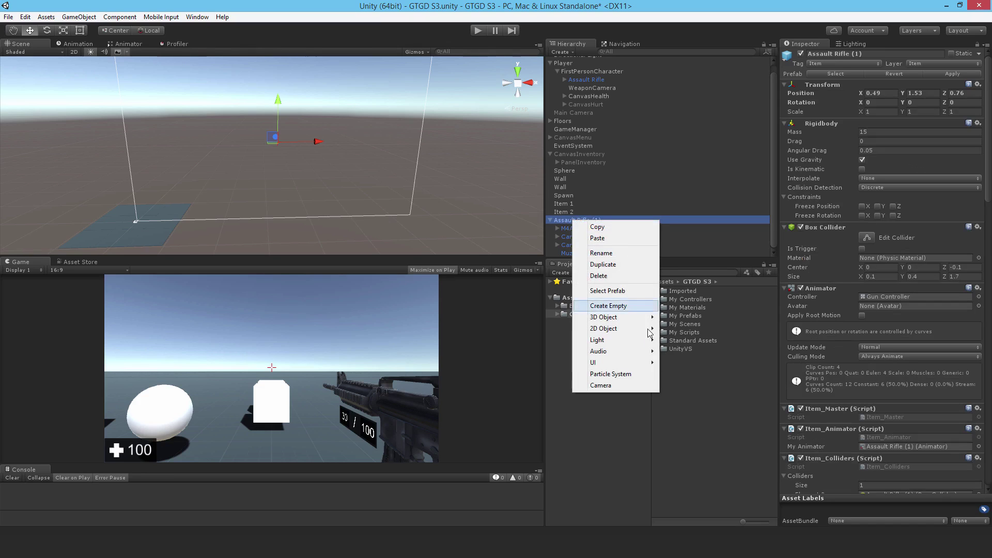
left_click(590, 384)
left_click(801, 53)
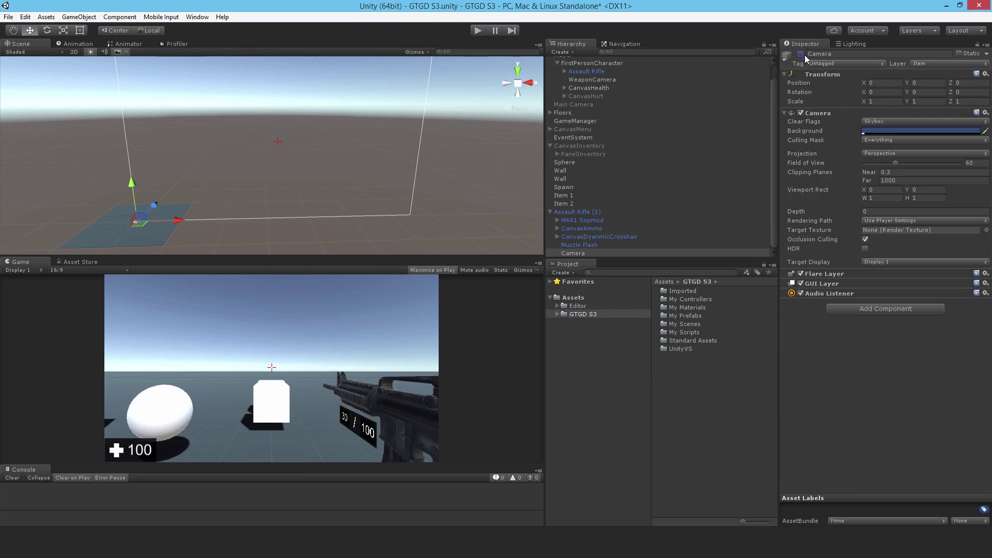
left_click(850, 53)
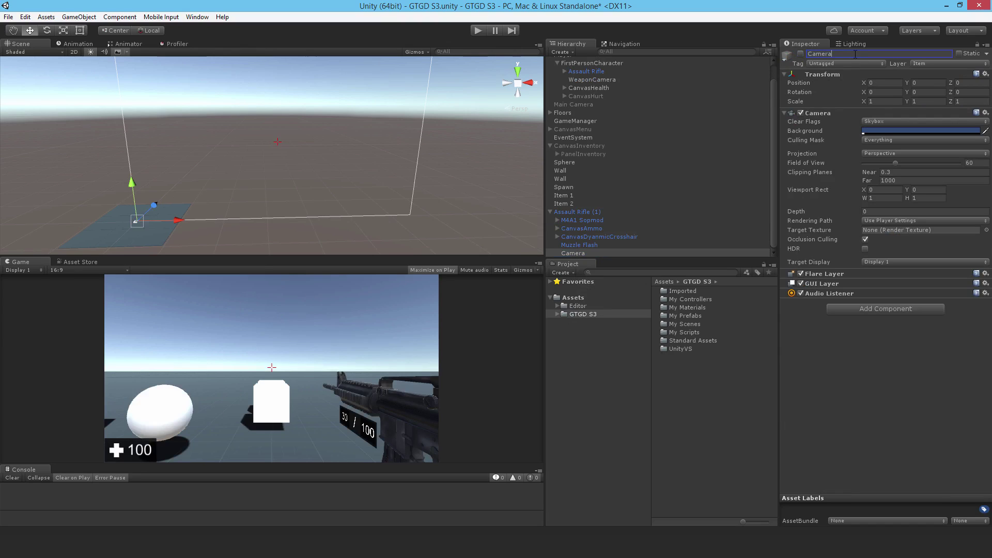
type("ForMoving")
key("Return")
- Assign CameraForMoving as the Render Camera of the duplicated rifle's CanvasDyanmicCrosshair
left_click(573, 216)
left_click(582, 237)
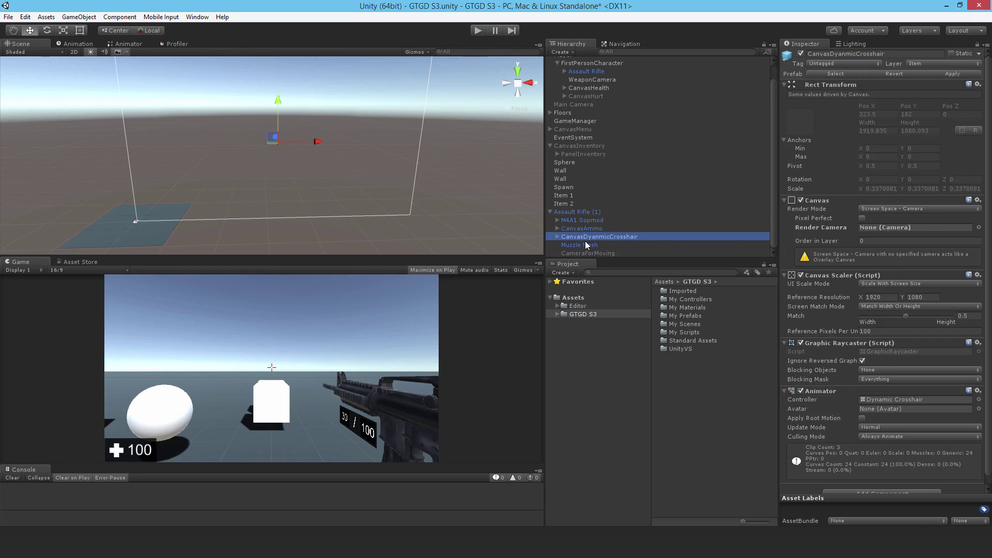
left_click_drag(582, 253, 921, 228)
- Move Assault Rifle (1) sideways to about X 4.645 and disable its Animator component
double_click(568, 213)
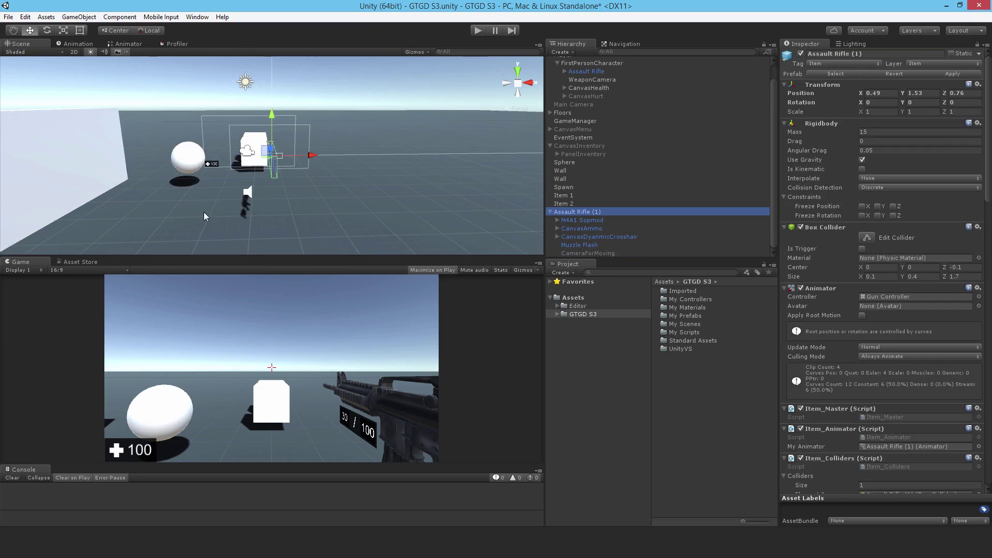
right_click_drag(353, 180, 354, 180)
left_click_drag(354, 180, 371, 213, "alt")
key("f")
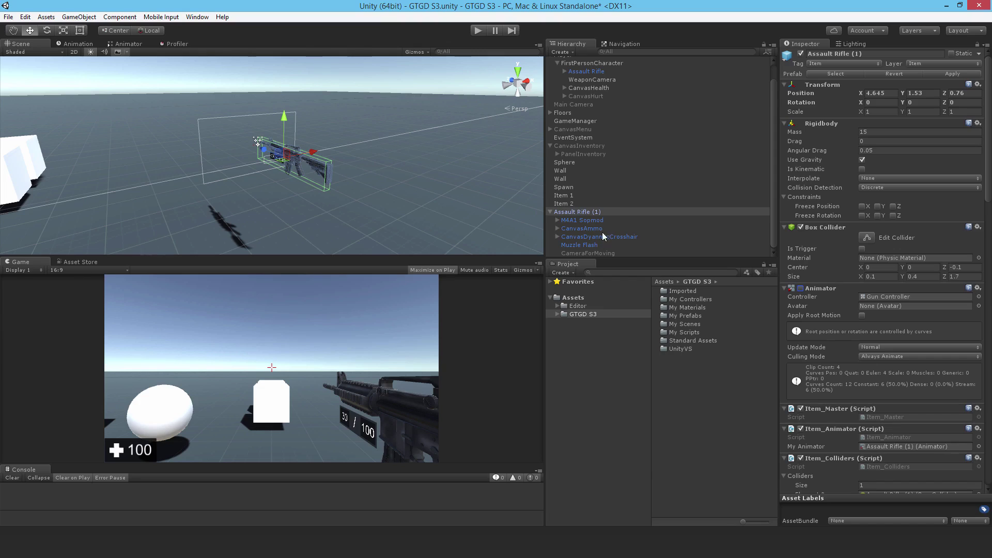
- Deactivate the CanvasAmmo object under Assault Rifle (1)
left_click(575, 231)
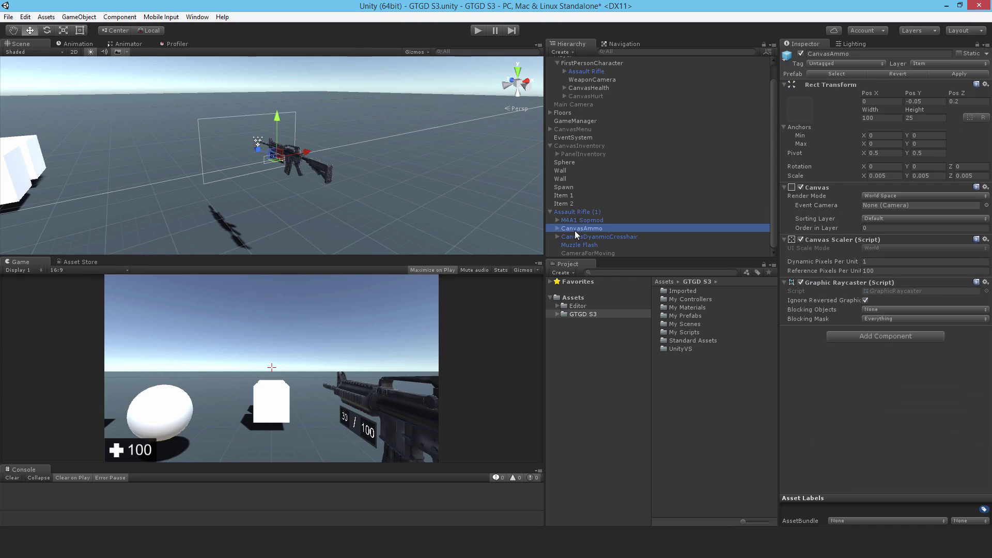
left_click(800, 54)
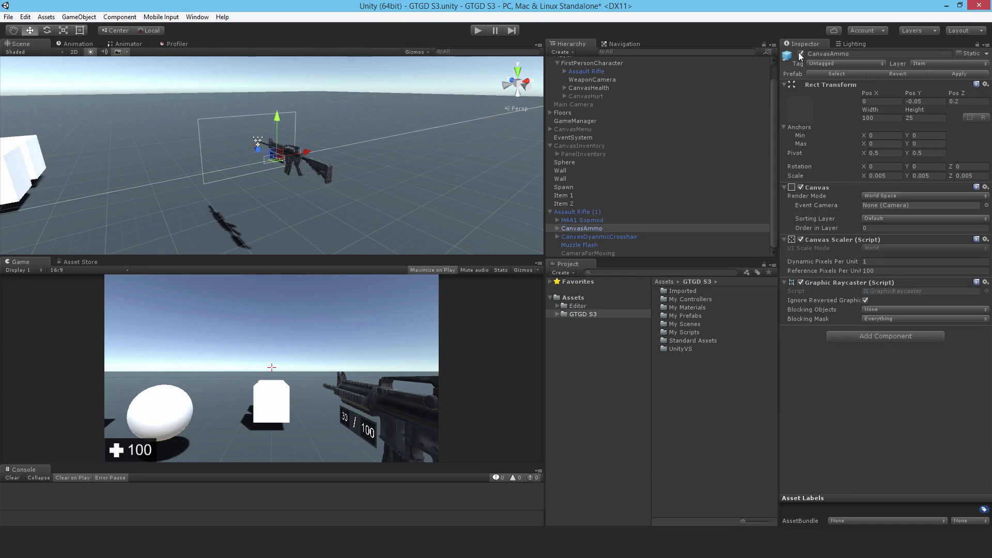
- Rotate Assault Rifle (1) about the Z axis to about 32.58 degrees and save the scene
left_click(571, 211)
key("w")
right_click_drag(361, 164, 443, 147)
left_click_drag(442, 147, 391, 172, "alt")
right_click_drag(392, 172, 378, 176)
key("s")
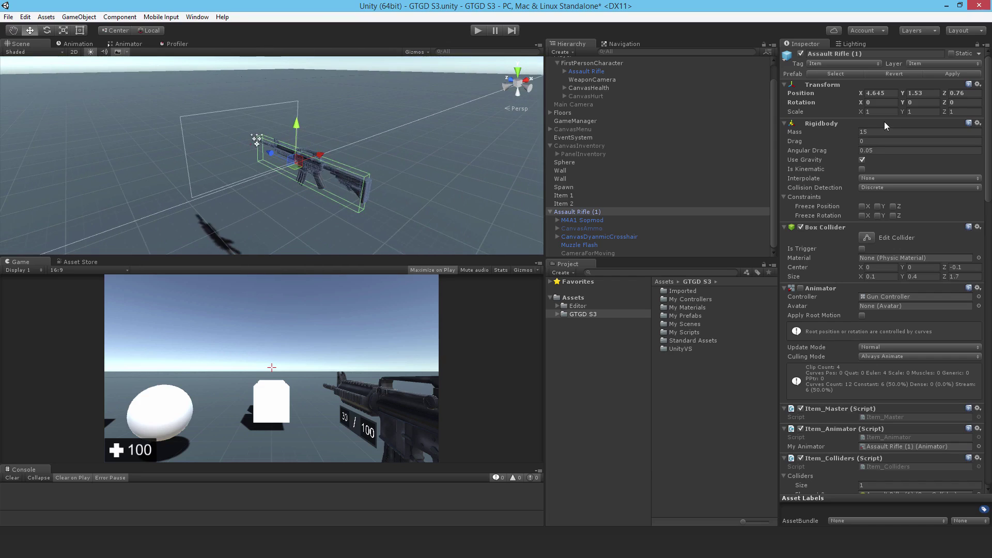
left_click(943, 105)
left_click_drag(943, 104, 301, 69)
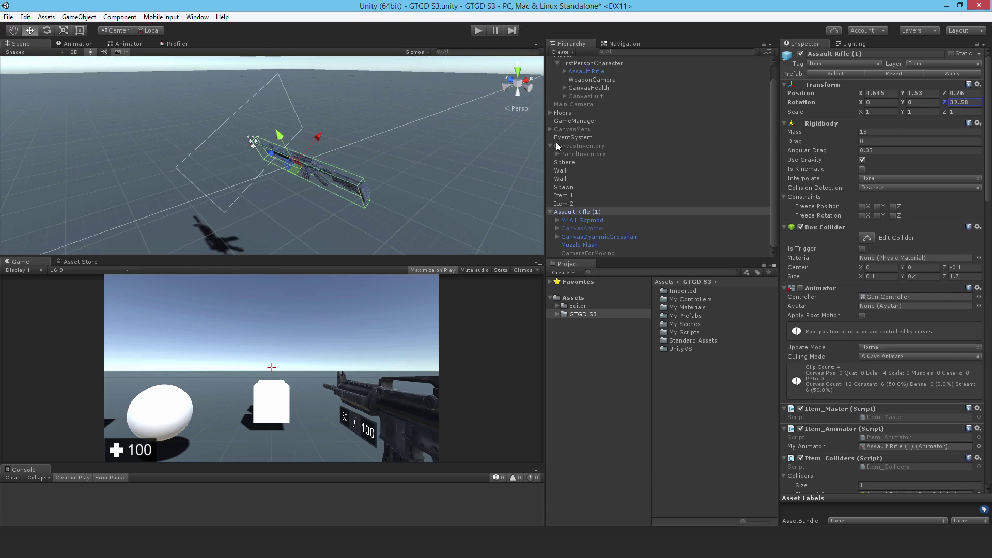
key("ctrl+s")
- Run the game to test picking up the duplicated rifle from the floor, and exit play mode
left_click(476, 32)
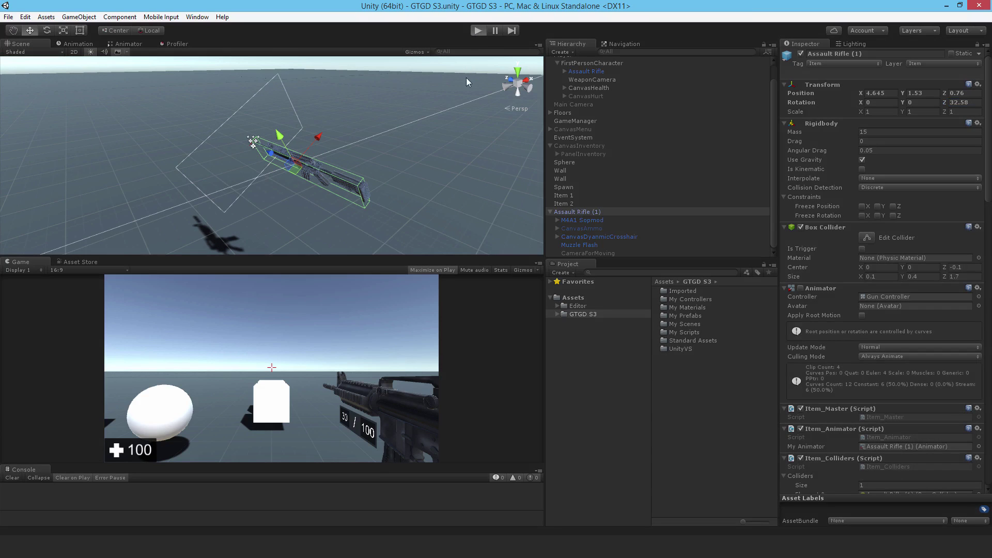
key("Escape")
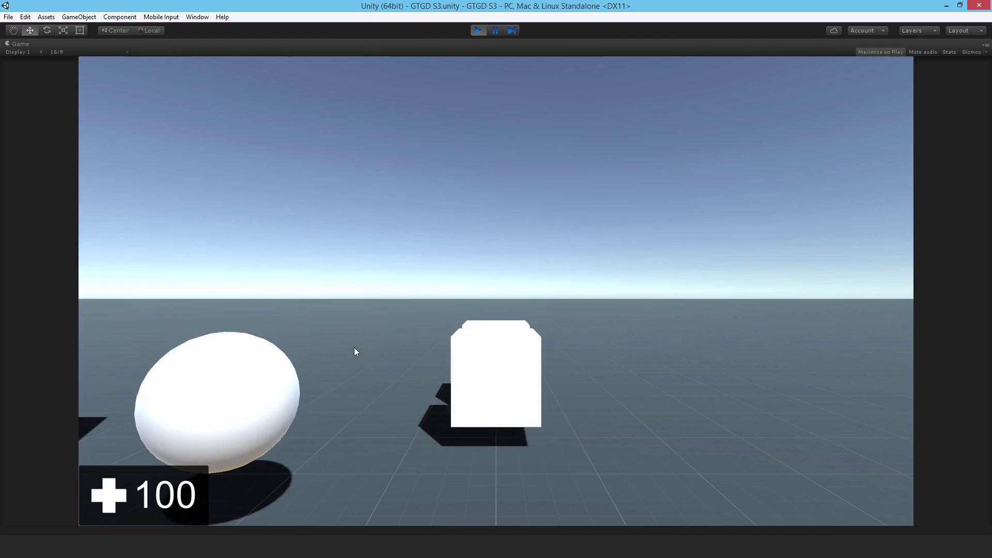
key("e")
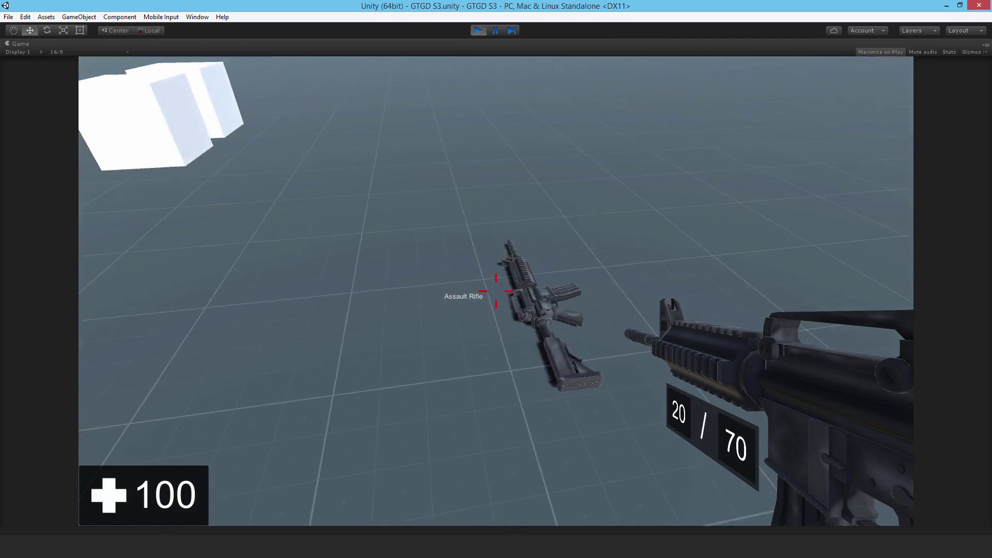
key("Escape")
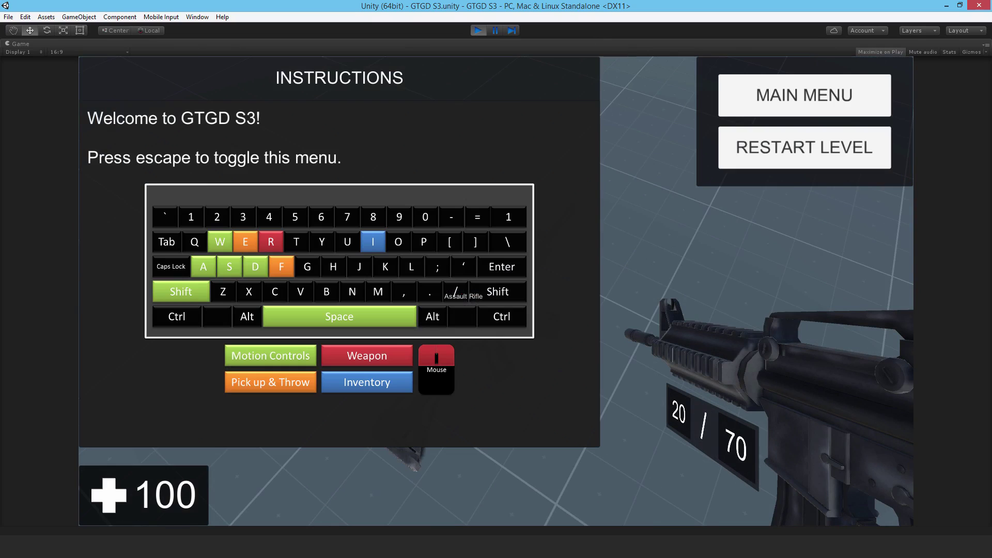
left_click(478, 30)
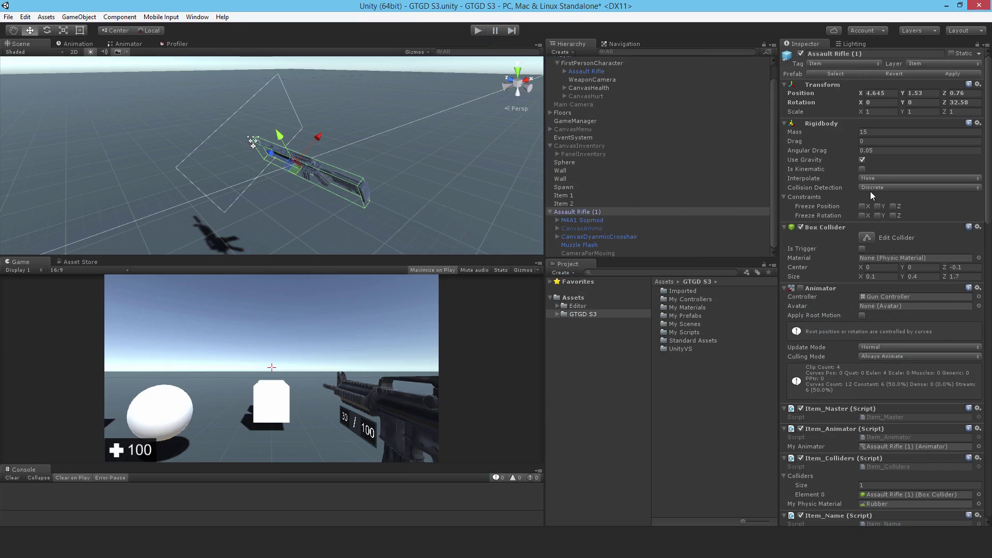
- Set the Item Name of Assault Rifle (1) to "Assault Rifle Test"
scroll(879, 399, "down", 8)
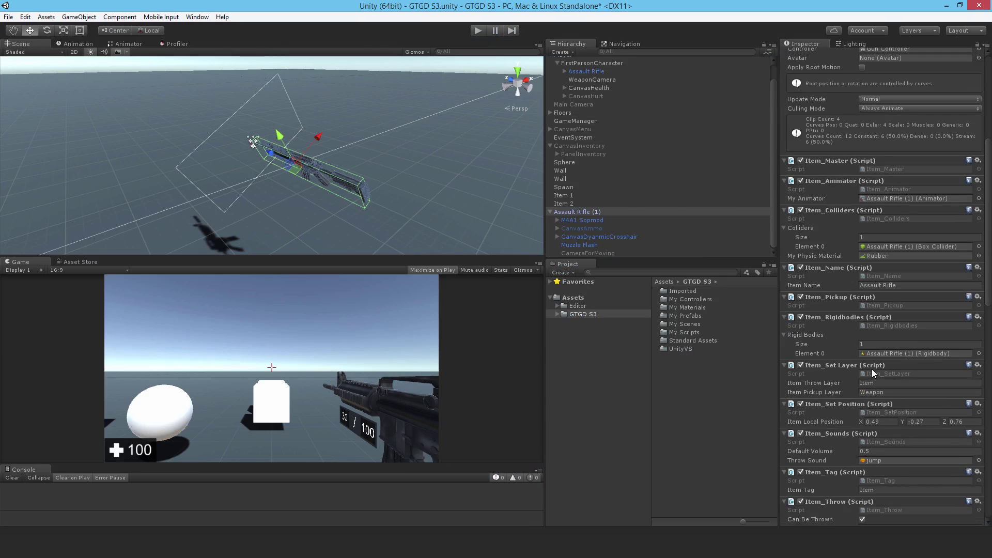
double_click(904, 286)
type("Test")
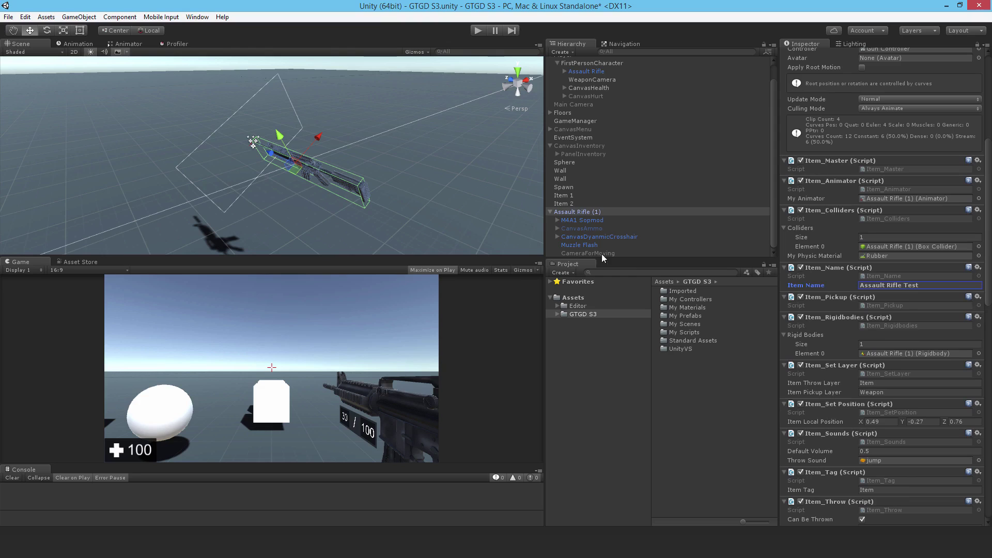
- Break the prefab instance of Assault Rifle (1) and save the scene
left_click(574, 212)
left_click(78, 17)
left_click(78, 184)
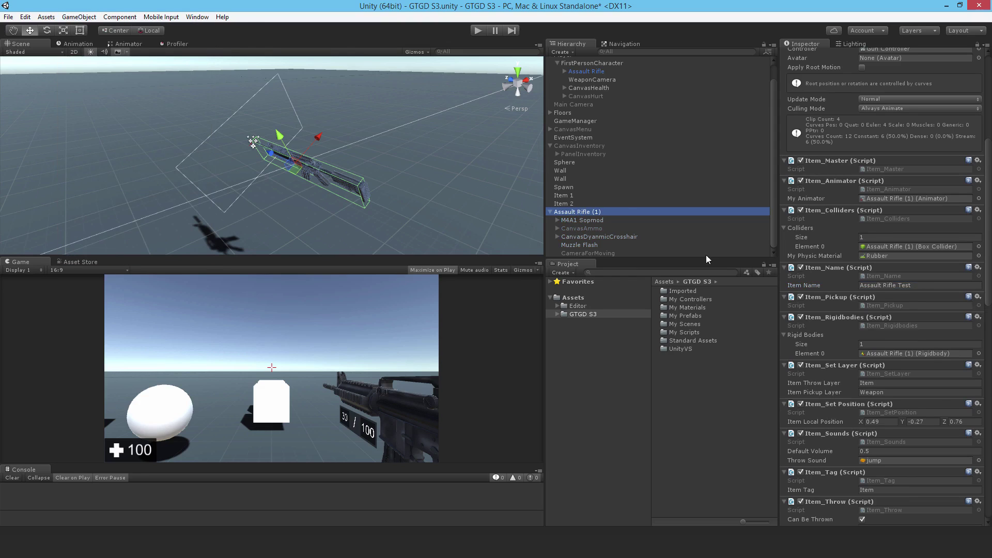
key("ctrl+s")
- Run the game, pick up the Assault Rifle Test and equip it from the inventory
left_click(478, 30)
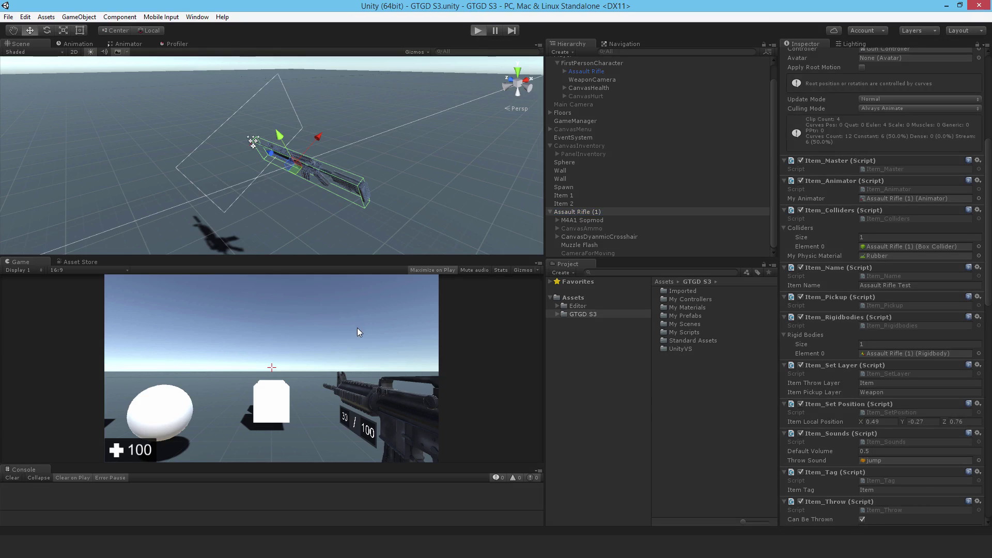
key("Escape")
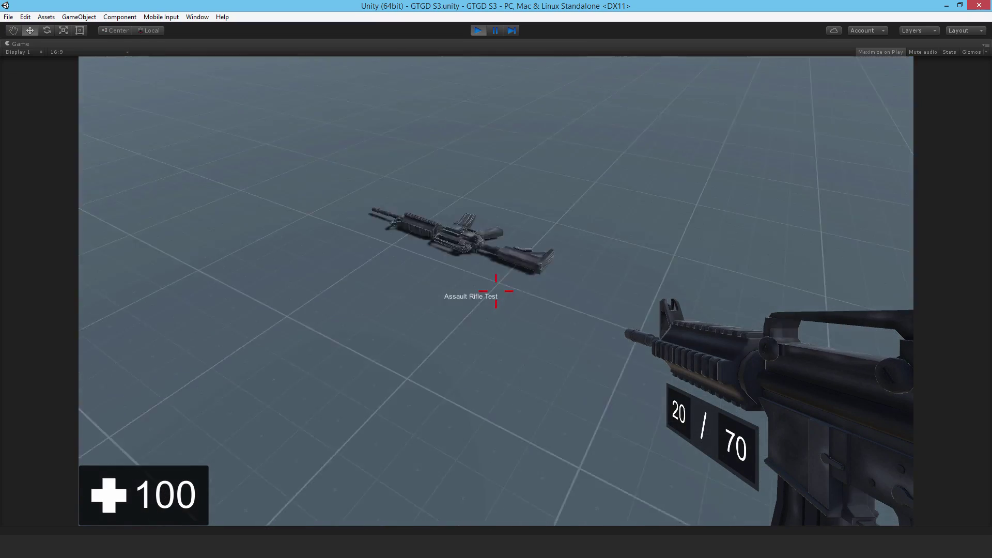
key("e")
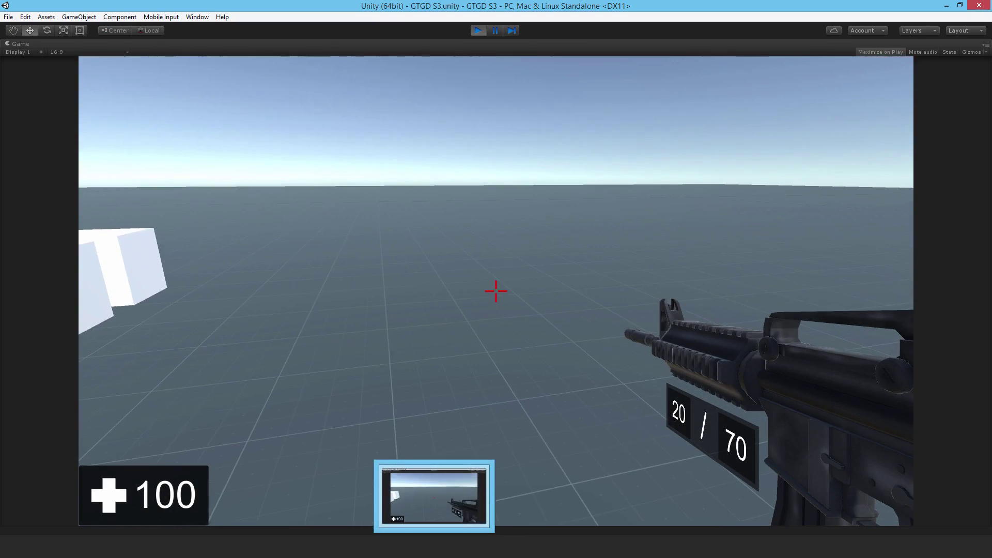
key("i")
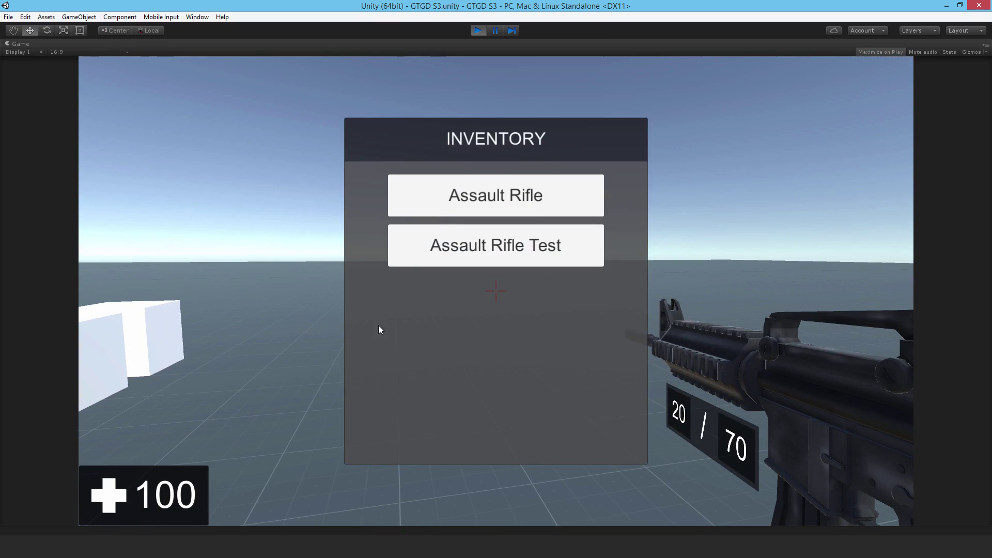
left_click(473, 247)
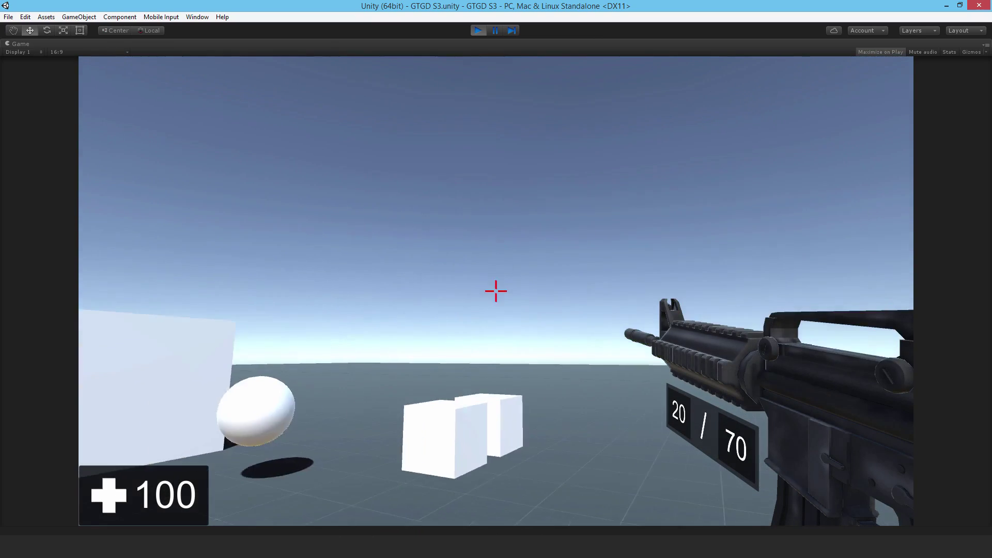
- Test the equipped rifle by firing bursts at the distant enemy and reloading
key("b")
key("w")
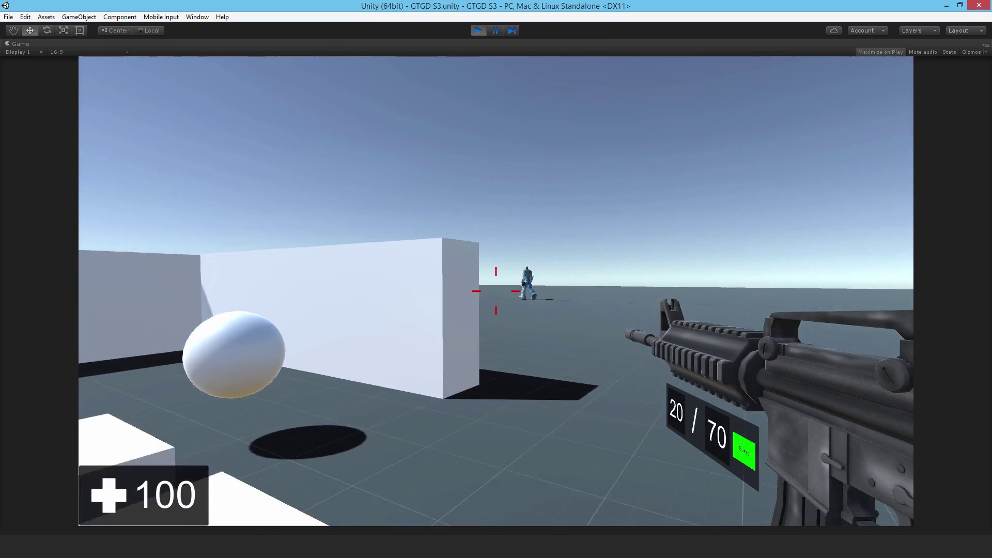
left_click(496, 291)
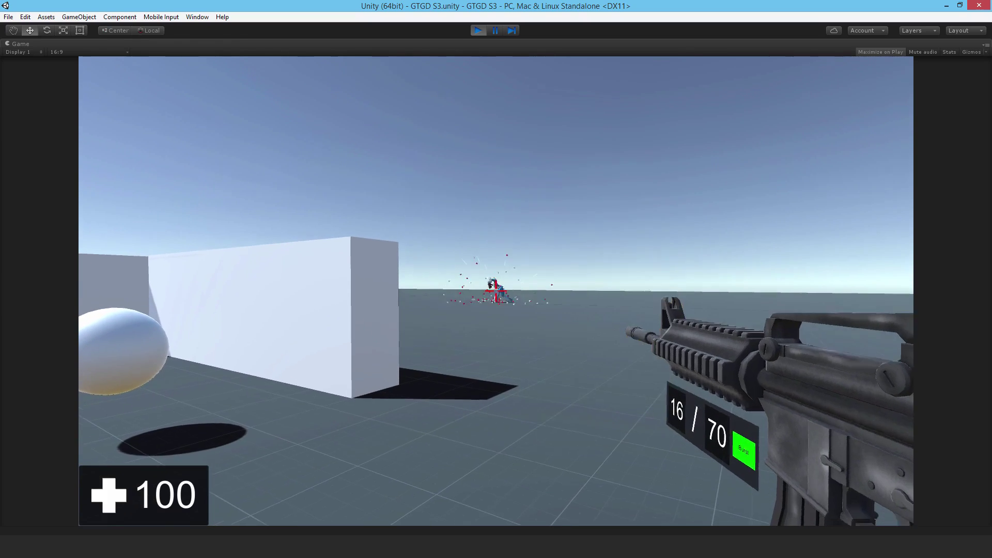
left_click(496, 291)
key("r")
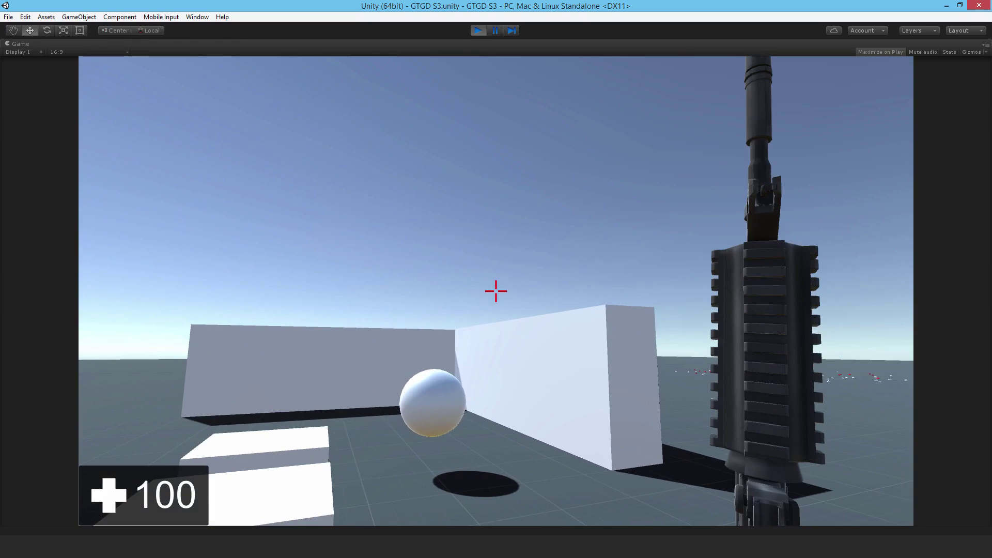
key("w")
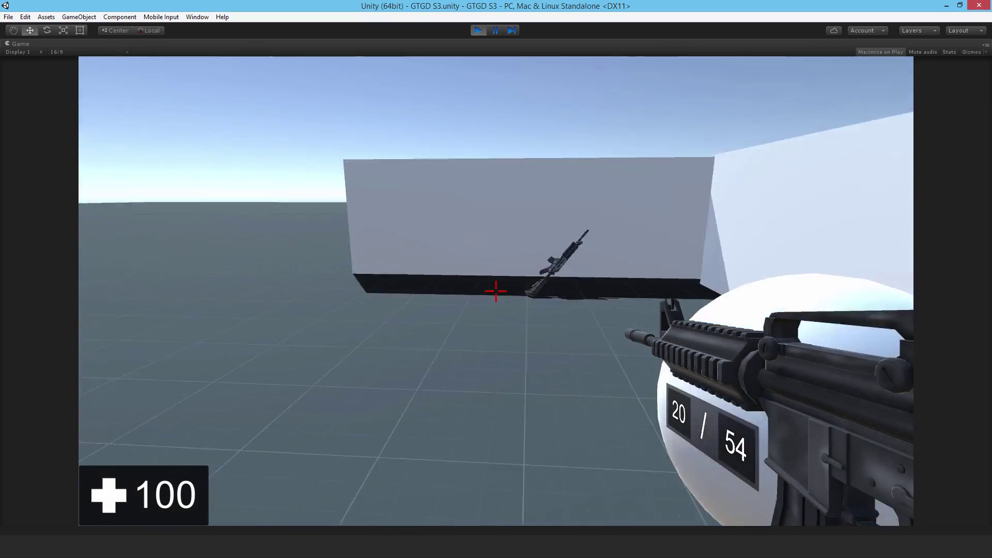
- Finish the firing test by shooting once more and throwing the rifle away, and end play mode
left_click(496, 291)
left_click(496, 291)
key("r")
key("t")
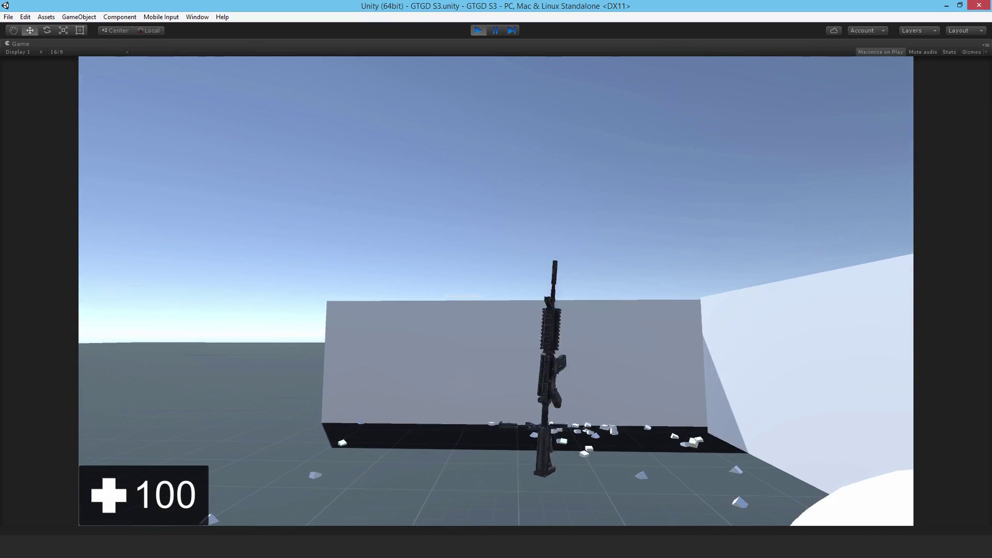
key("Escape")
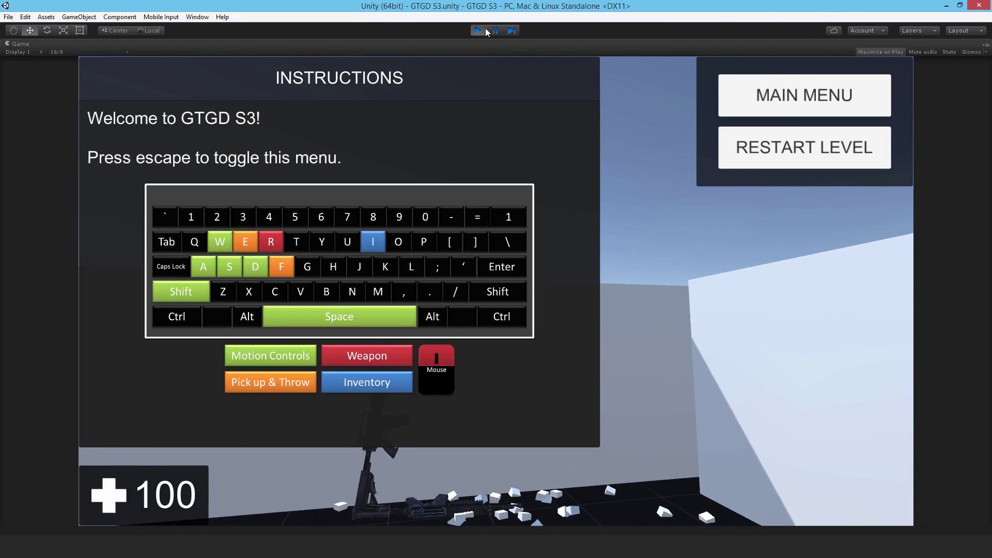
left_click(483, 31)
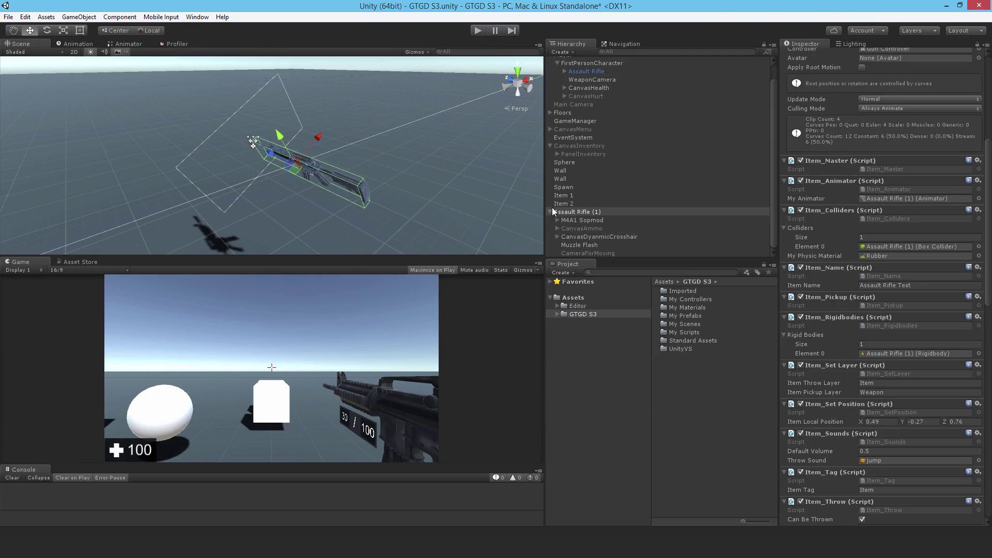
- Duplicate Assault Rifle (1) and set the copy's Z rotation to 0
left_click(550, 212)
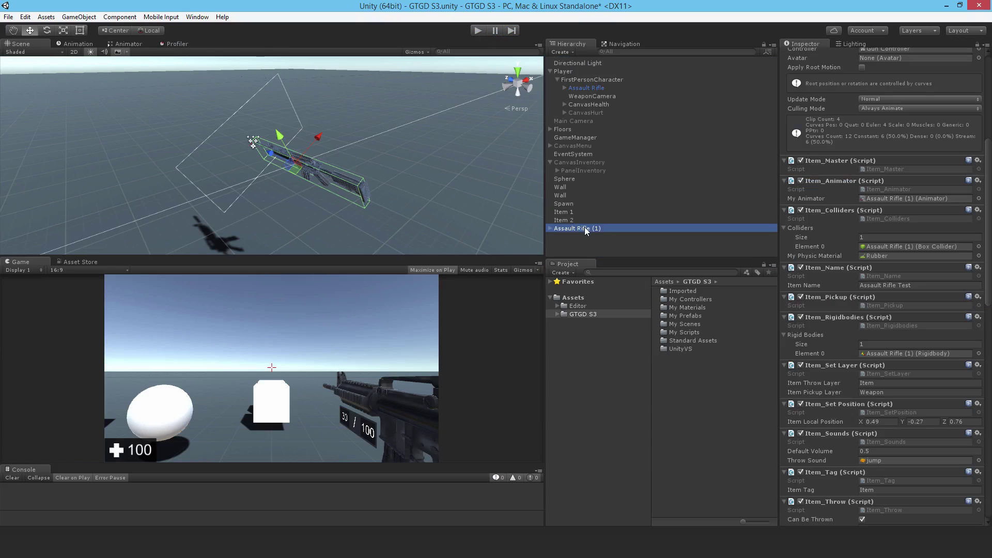
key("ctrl+d")
scroll(870, 182, "up", 5)
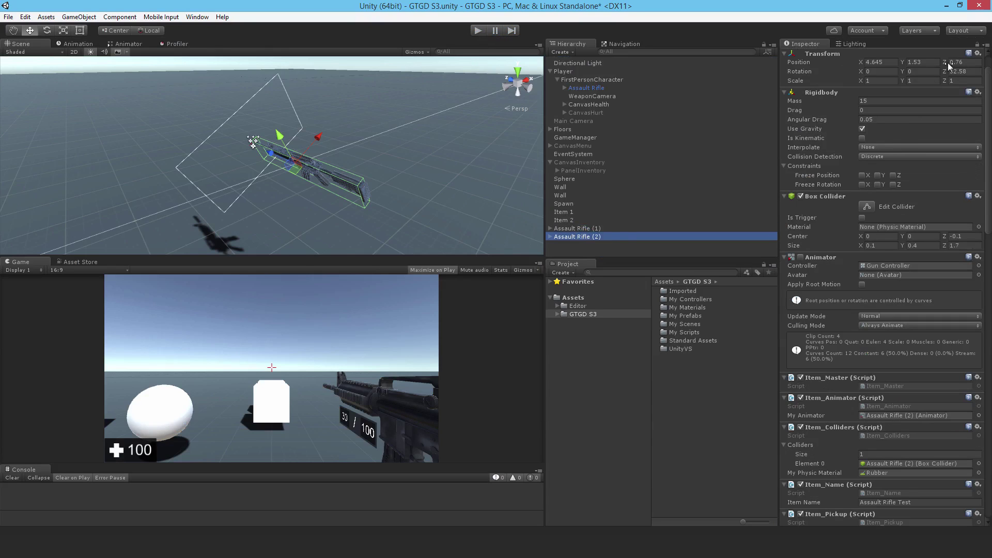
left_click(980, 70)
type("0")
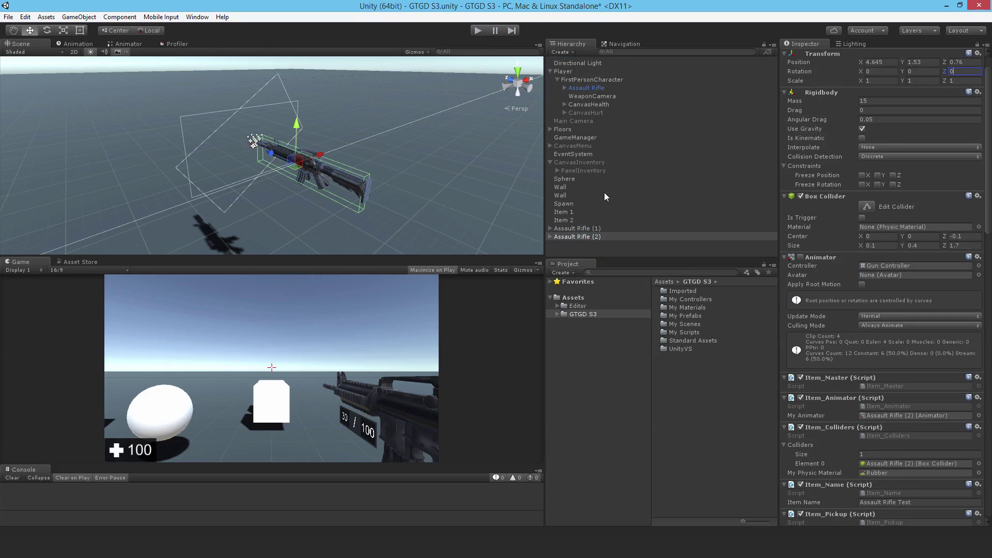
- Move the duplicated rifle along the X axis to about X 2.439, between the other two rifles
left_click(312, 164)
left_click_drag(311, 161, 220, 192)
right_click_drag(302, 164, 155, 193)
key("s")
key("s")
- Rename the duplicated rifle Assault Rifle RUS and set its Item Name to "Assault Rifle RUS"
left_click(549, 238)
scroll(679, 176, "down", 1)
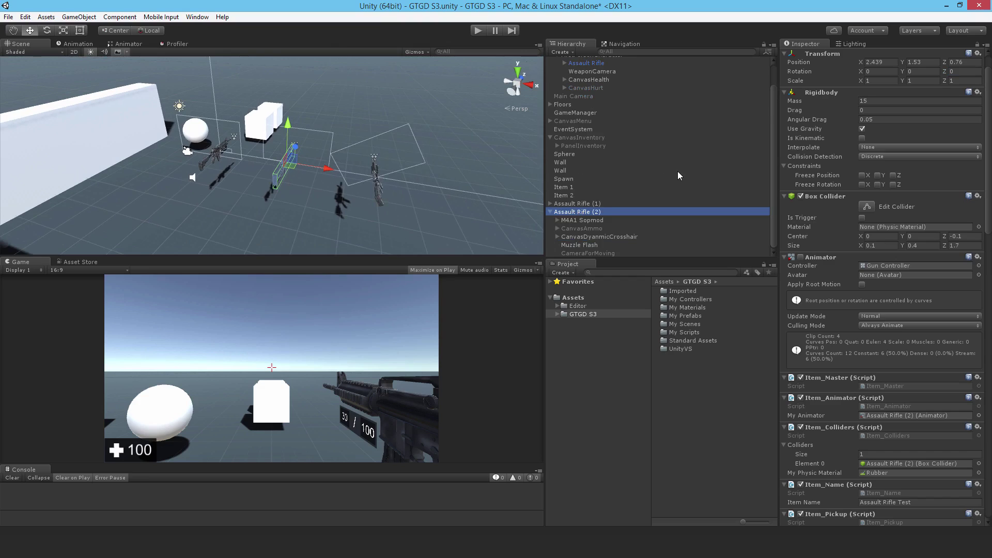
left_click(600, 212)
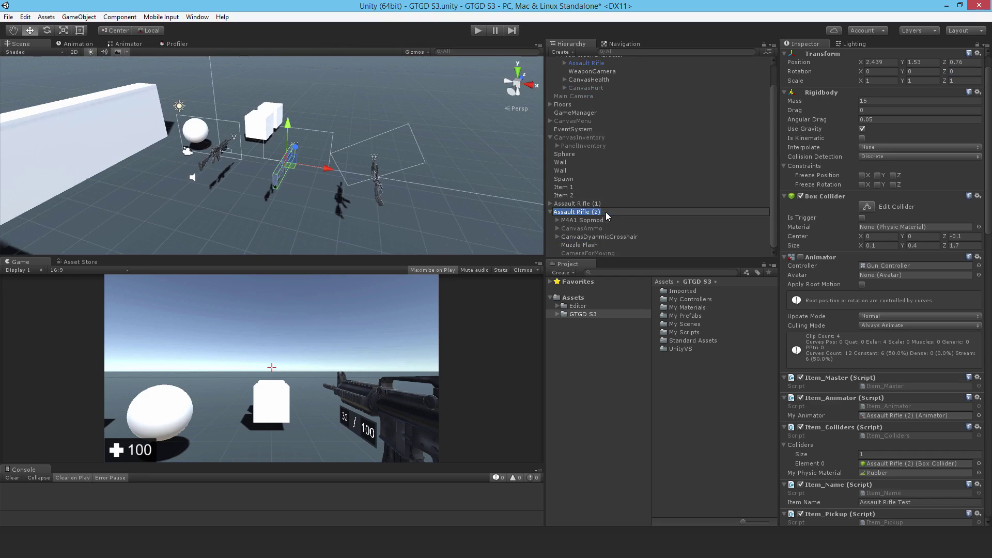
key("BackSpace")
key("BackSpace")
key("BackSpace")
type("RUS")
key("Return")
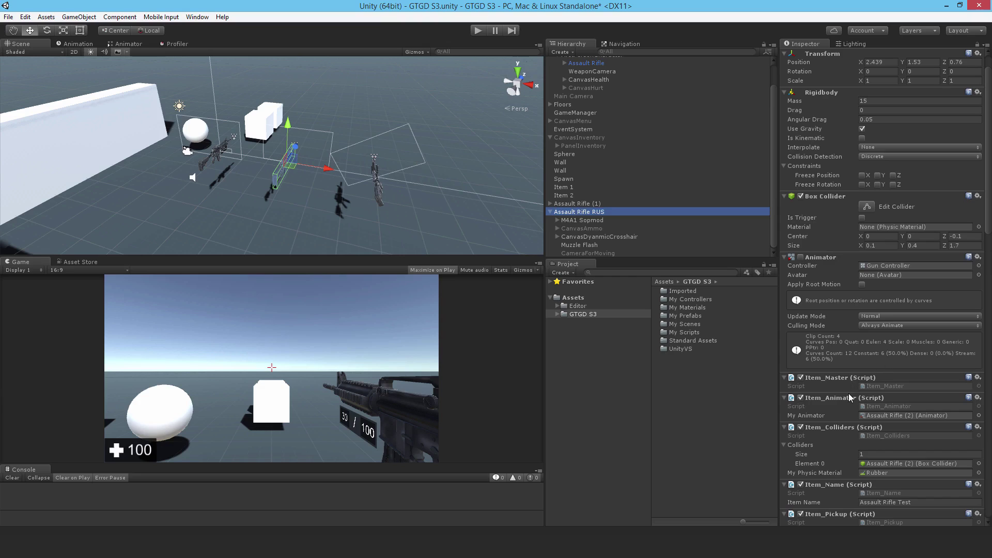
left_click(923, 502)
type("Assault Rifle RUS")
- Set the Ammo Name in the new rifle's Gun_Ammo script to "Assault Rifle RUS"
scroll(923, 457, "down", 5)
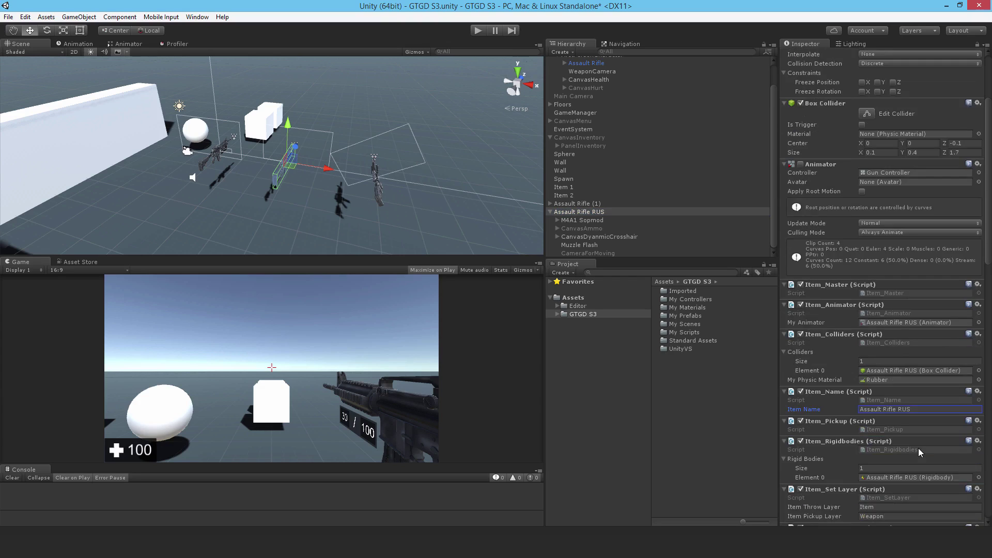
scroll(918, 449, "down", 5)
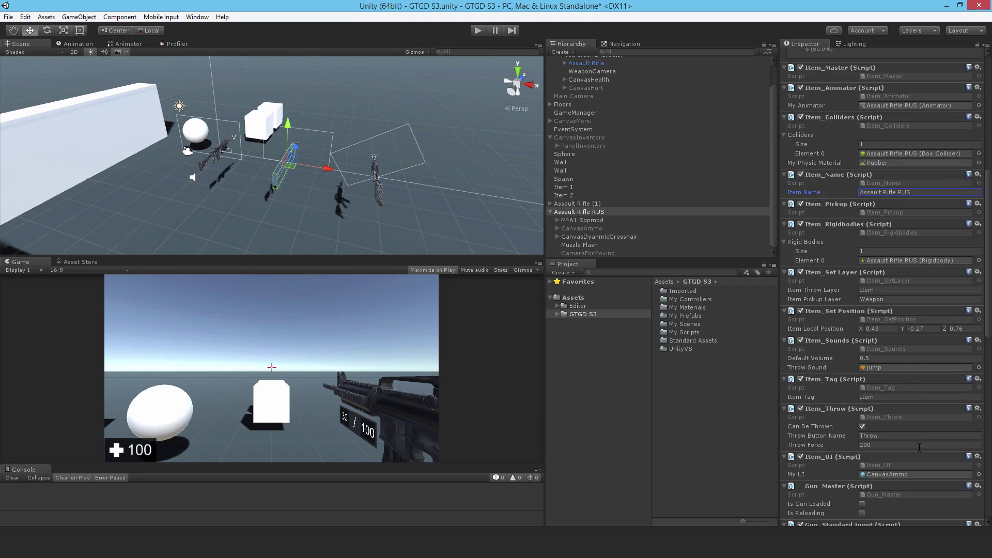
scroll(919, 447, "down", 7)
scroll(919, 445, "down", 4)
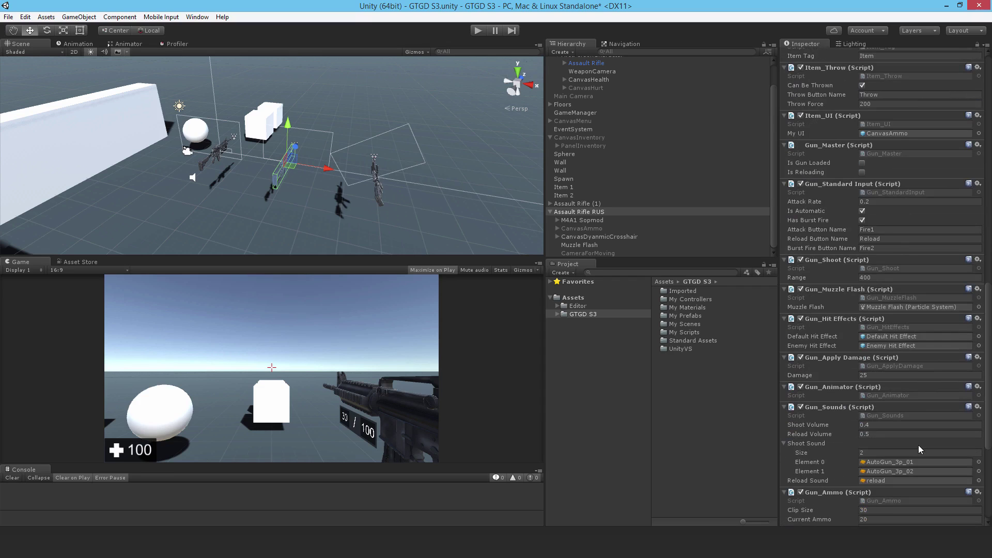
scroll(919, 444, "down", 1)
scroll(900, 473, "down", 1)
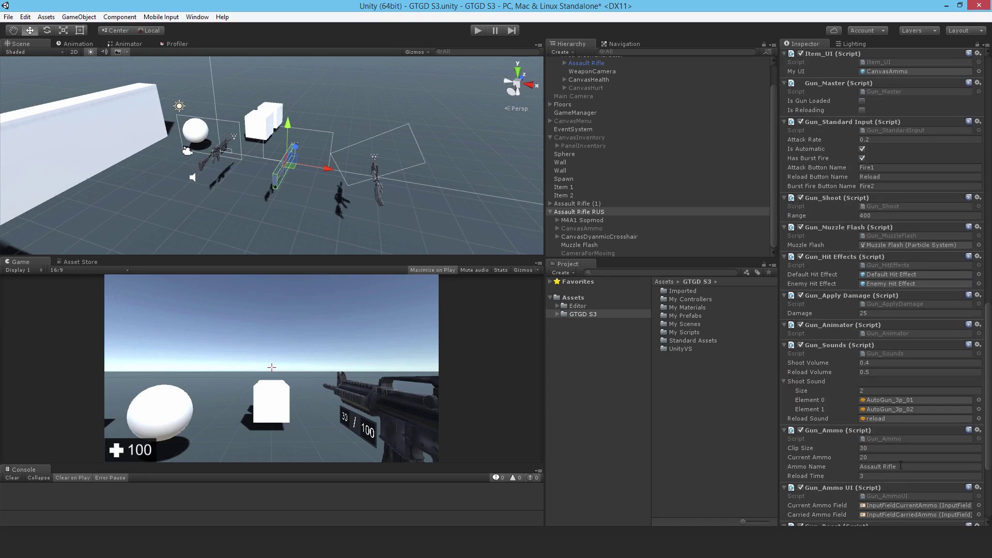
left_click(900, 466)
left_click(904, 466)
type("RUS")
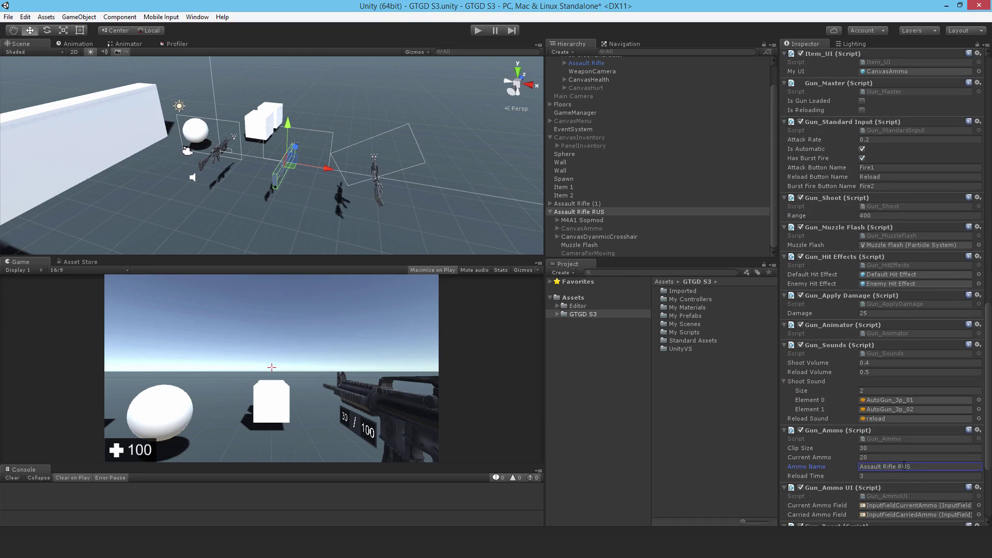
- Increase the size of Types Of Ammunition in the Player's ammo box to 3
scroll(625, 161, "up", 1)
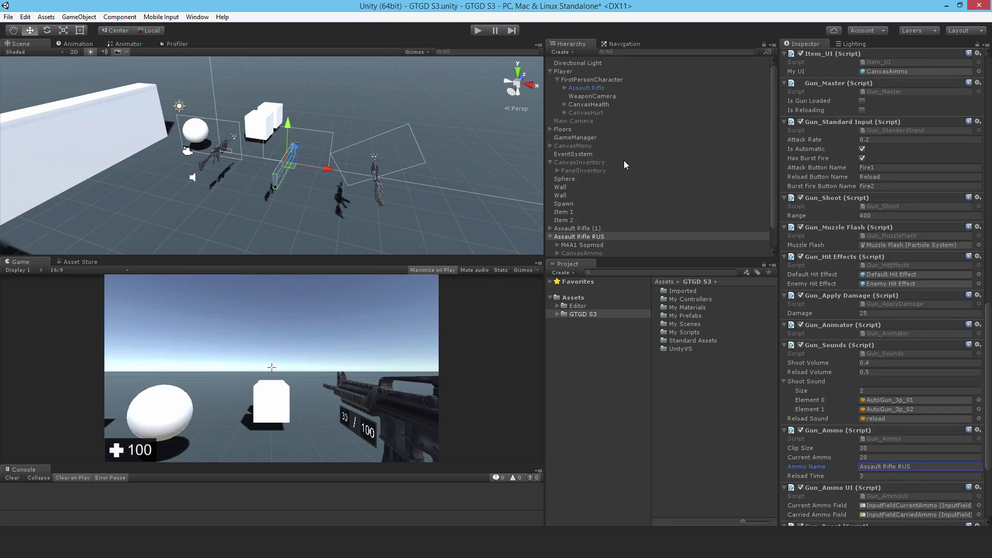
left_click(563, 73)
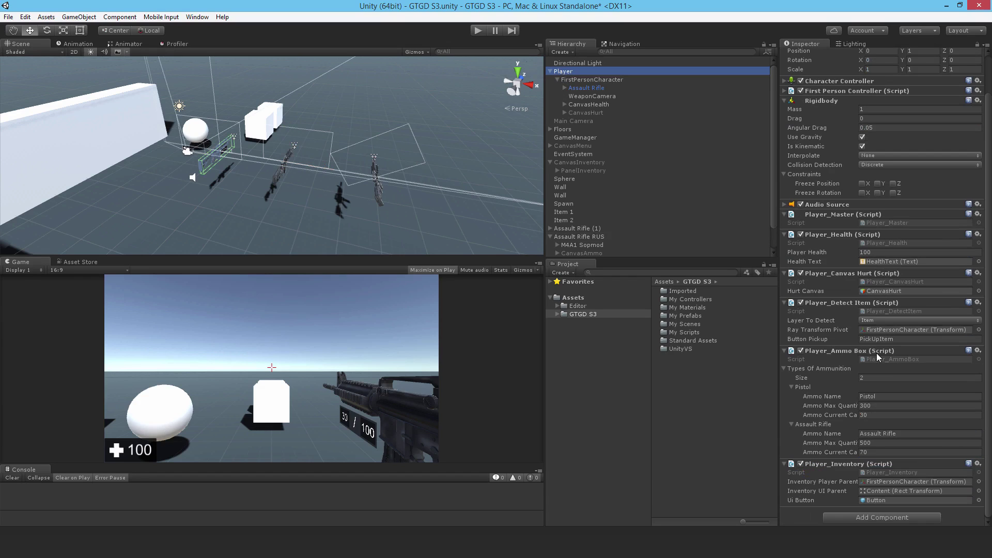
left_click(875, 377)
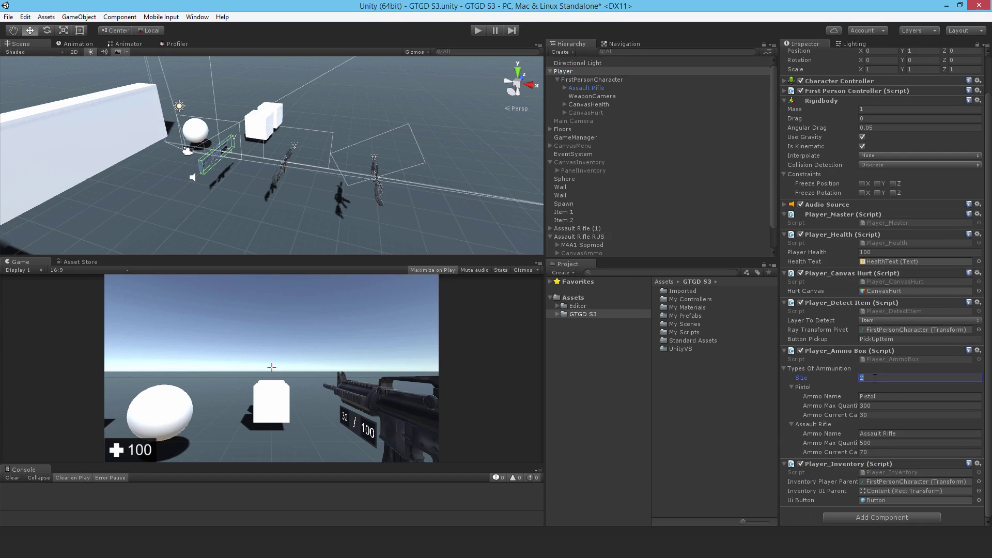
type("3")
key("Return")
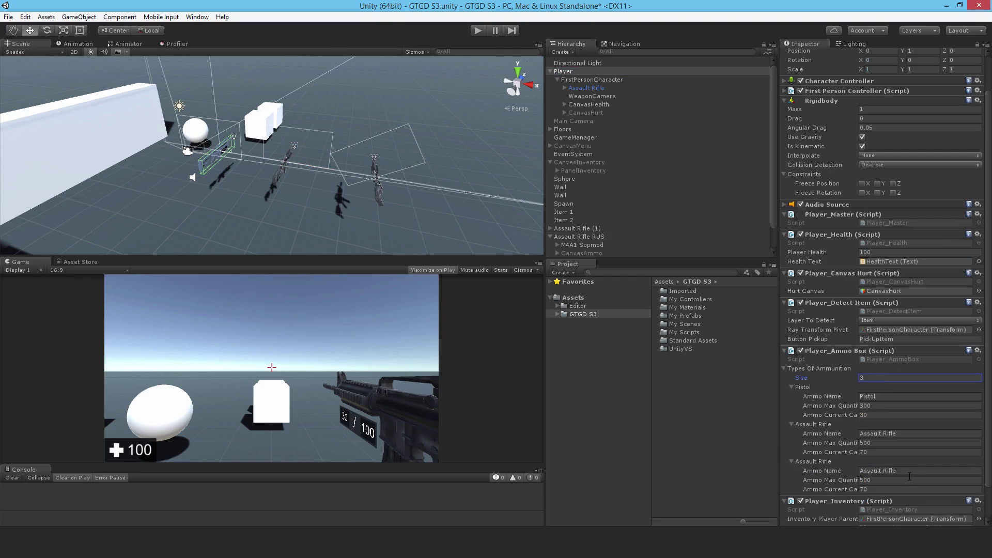
- Name the third ammunition type "Assault Rifle RUS" and set its current carried ammo to 20
left_click(910, 477)
left_click(909, 472)
type("Assault Rifle RUS")
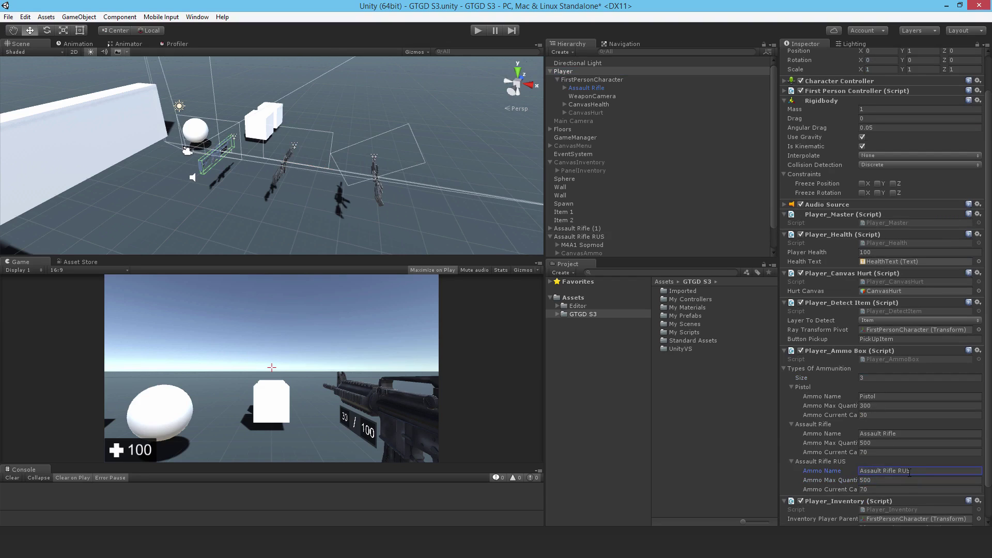
left_click(894, 489)
type("20")
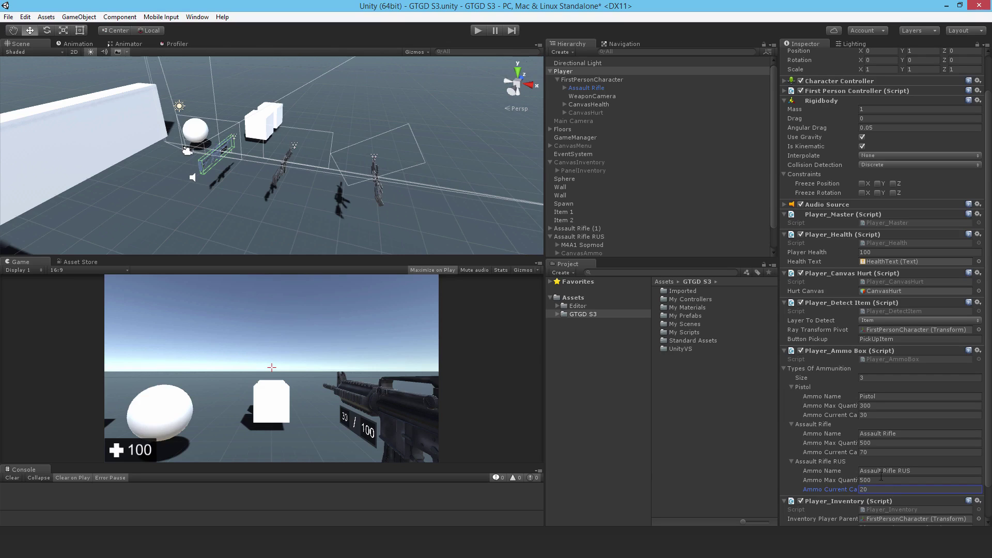
- Add the Ak-47 model from the Modern Weapons Pack's FBX folder as a child of Assault Rifle RUS
left_click(579, 238)
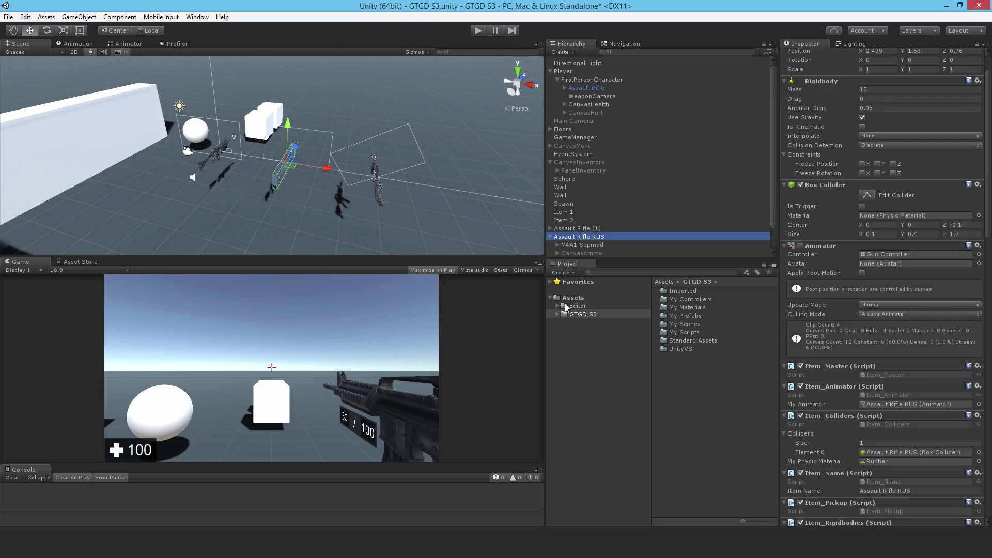
double_click(681, 291)
double_click(695, 308)
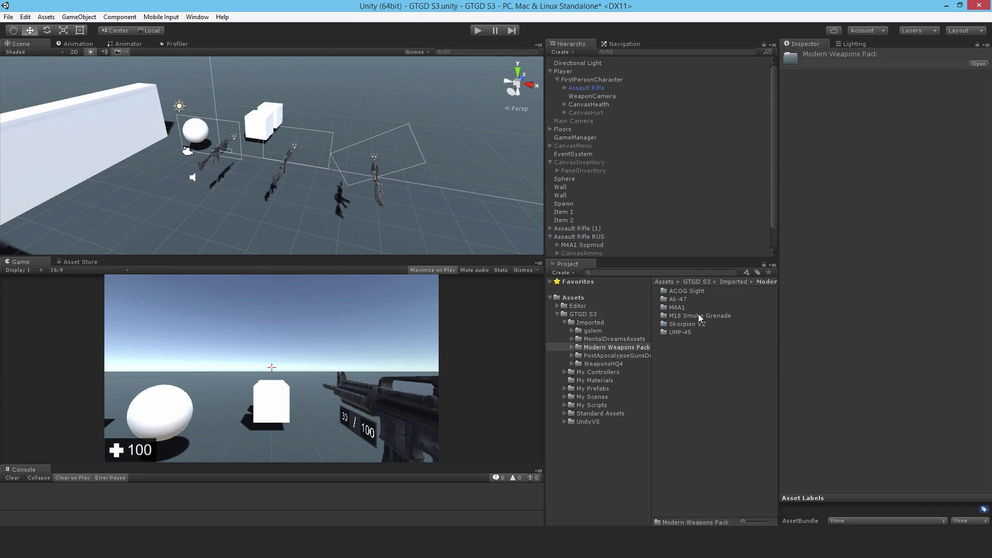
double_click(671, 300)
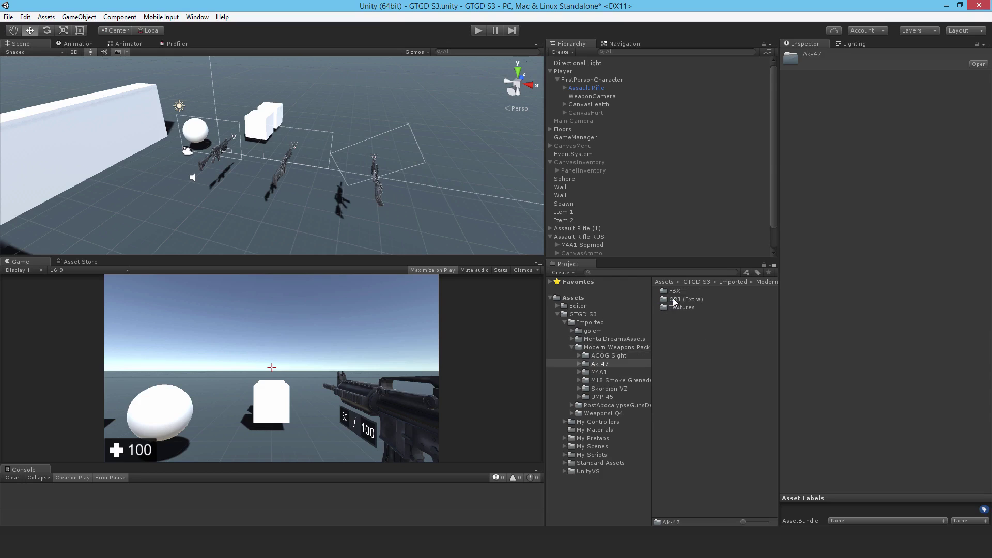
left_click(550, 237)
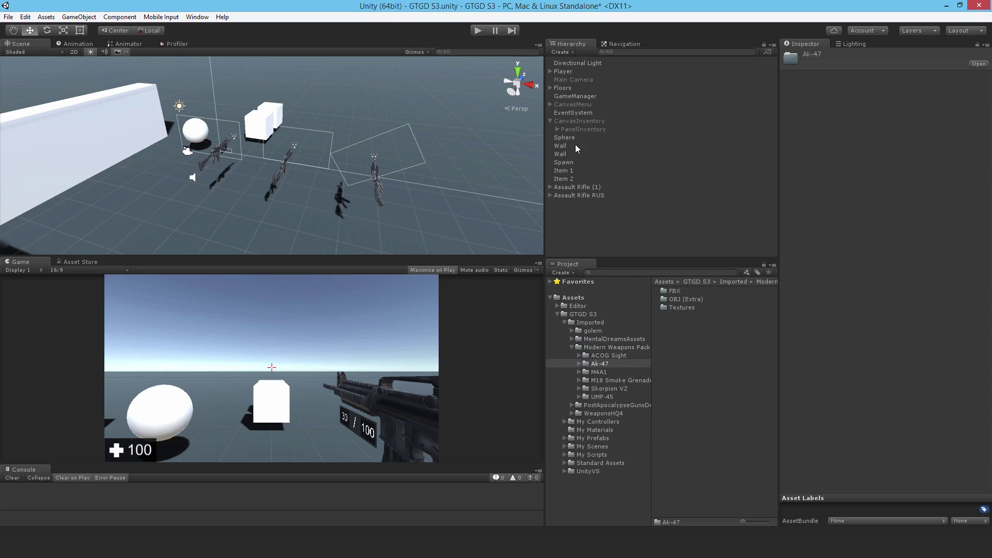
double_click(674, 291)
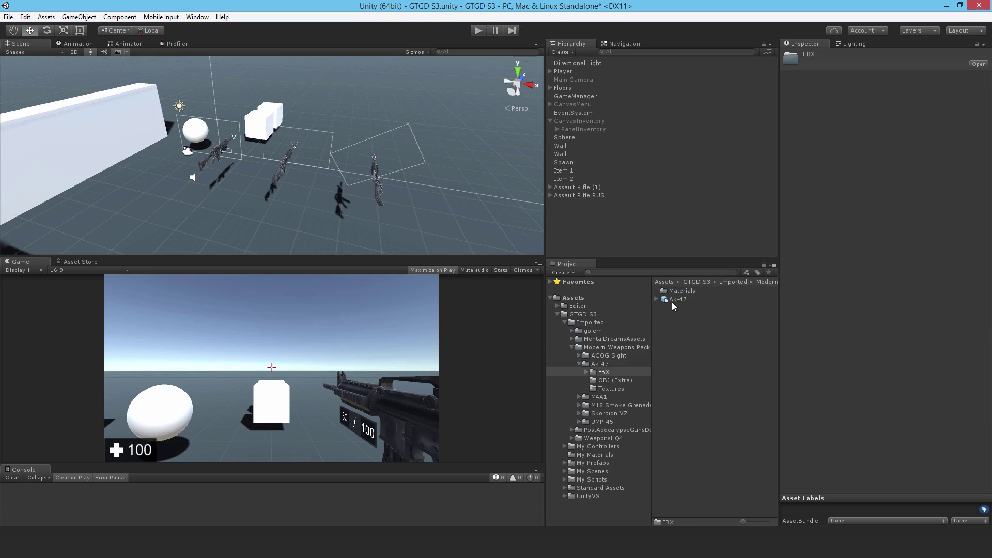
left_click_drag(672, 303, 571, 196)
- Reset the Ak-47's position to 0, 0, 0 and delete the M4A1 Sopmod model from Assault Rifle RUS
left_click(985, 83)
left_click(911, 179)
key("f")
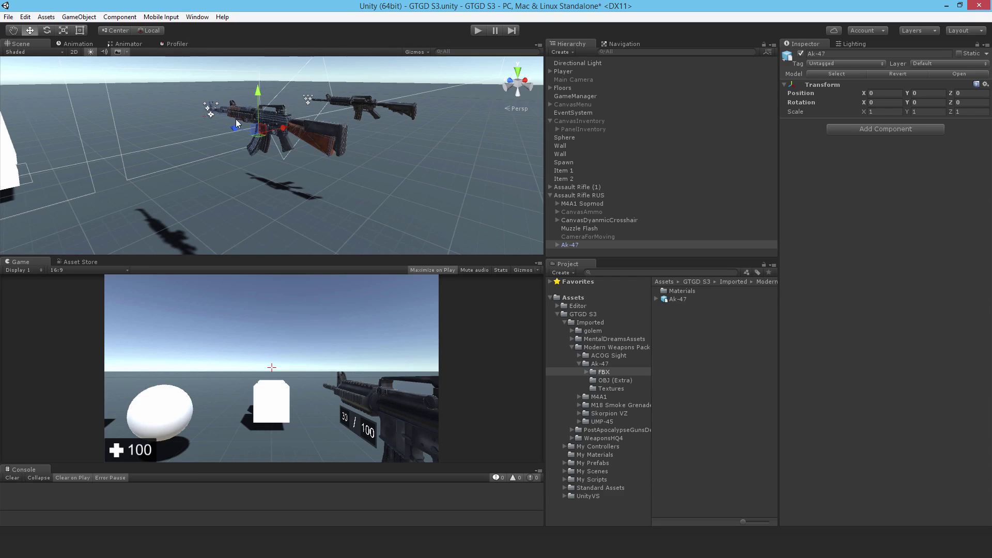
left_click(582, 203)
key("Delete")
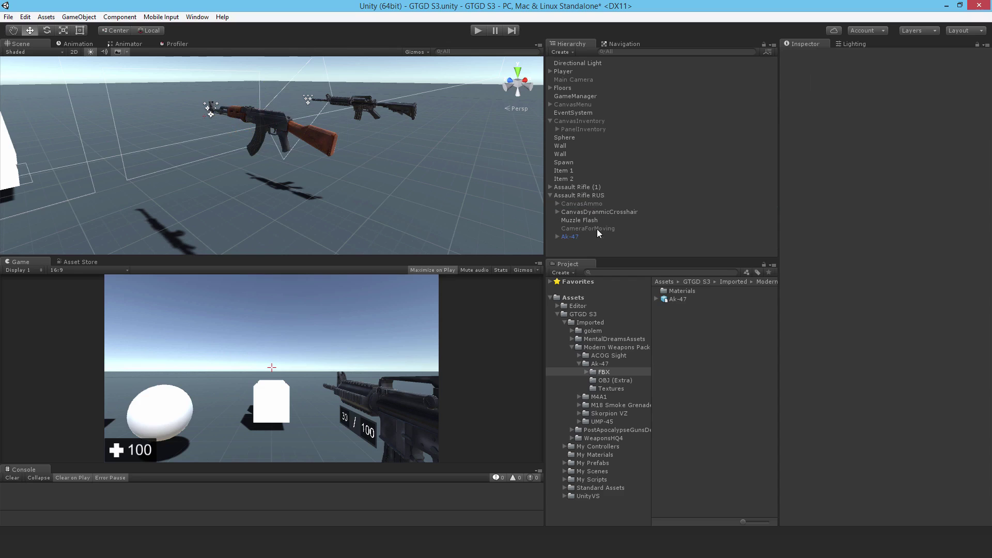
- Set the Z centre of the Box Collider on Assault Rifle RUS to 0 to fit the Ak-47 model
left_click(583, 195)
key("f")
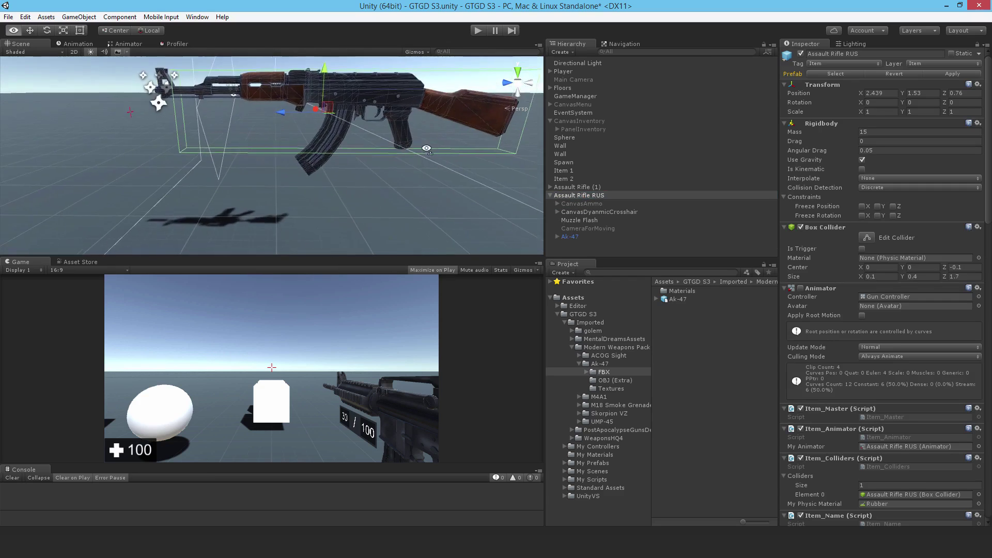
key("a")
right_click_drag(425, 146, 417, 140)
key("d")
key("s")
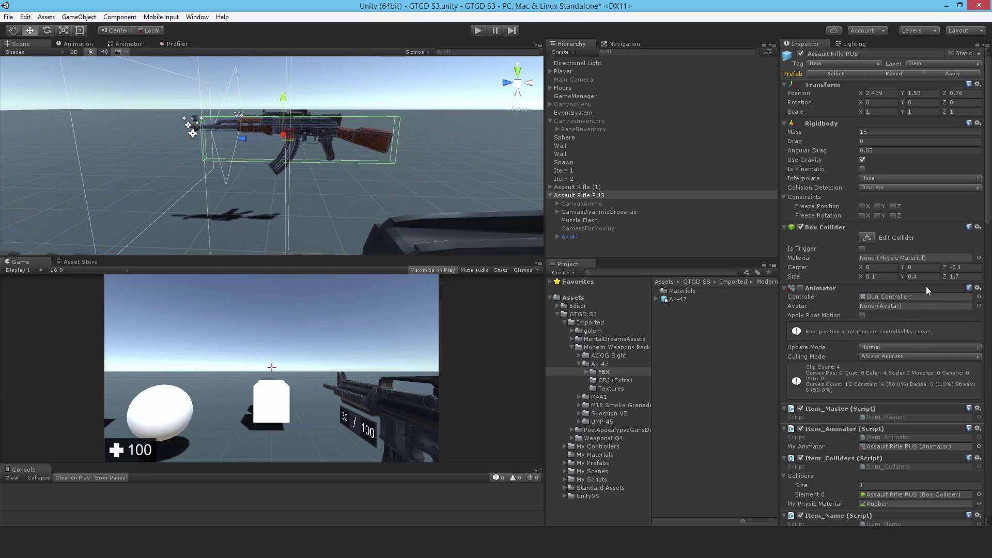
left_click(966, 264)
type("0")
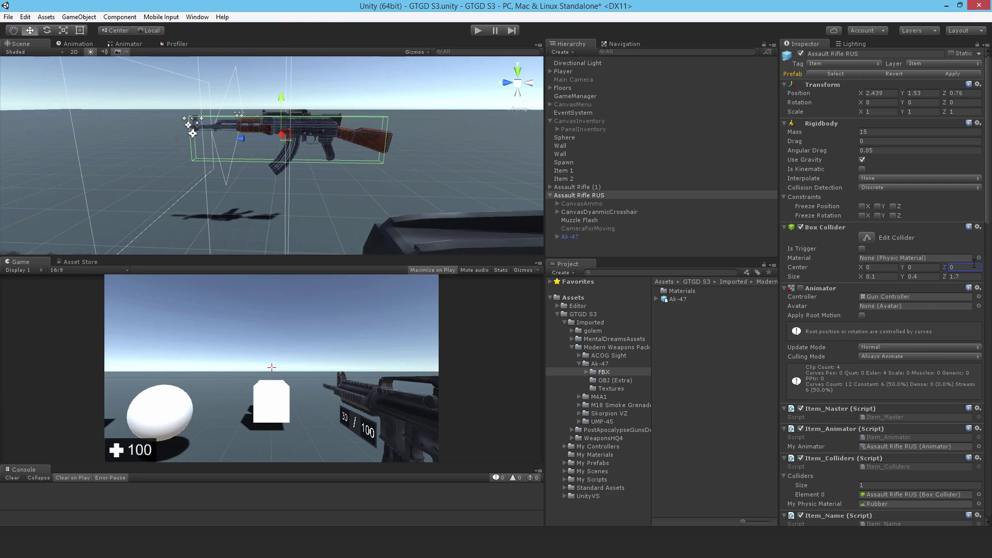
key("a")
right_click_drag(364, 160, 498, 175)
key("w")
key("s")
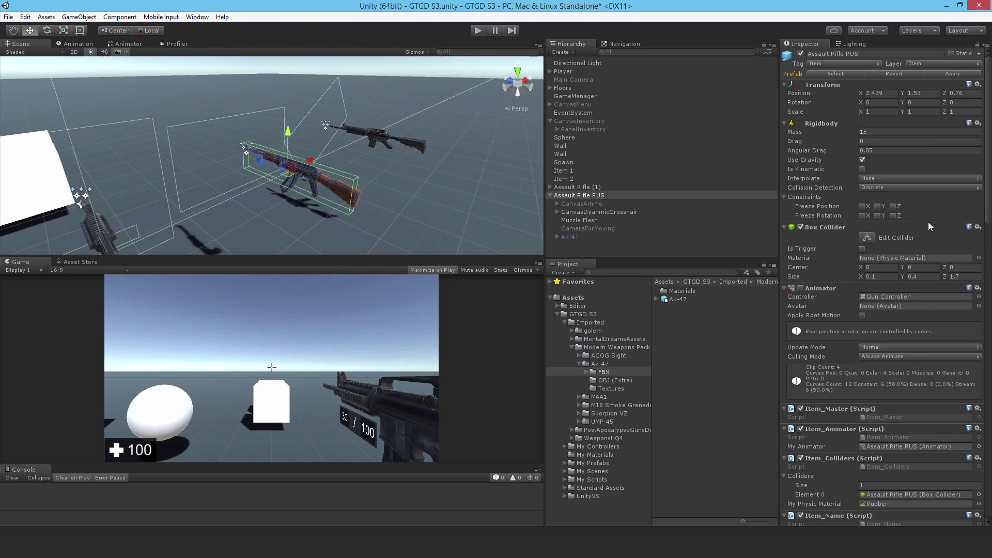
- Set the Attack Rate in the Gun_Standard Input script of Assault Rifle RUS to 0.25
scroll(913, 225, "down", 5)
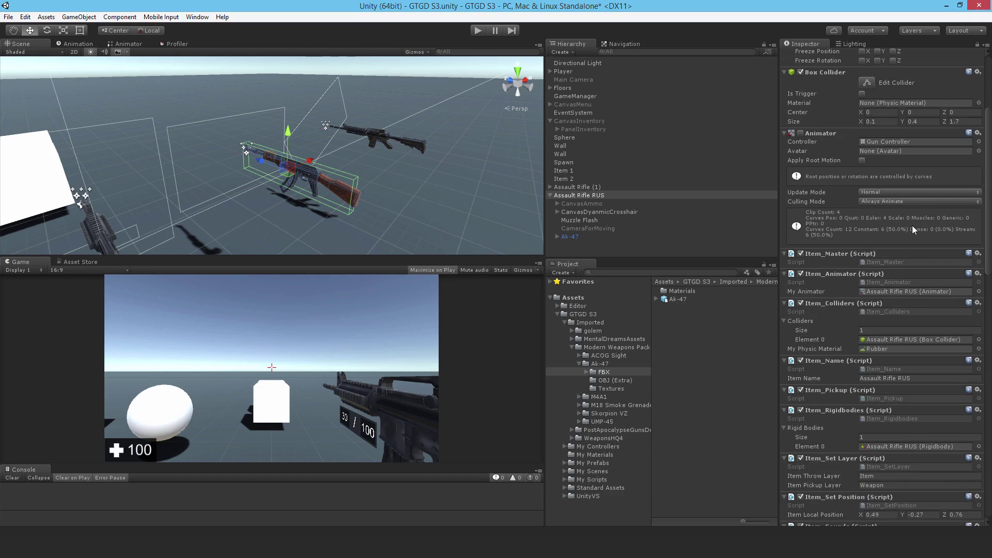
scroll(912, 225, "down", 1)
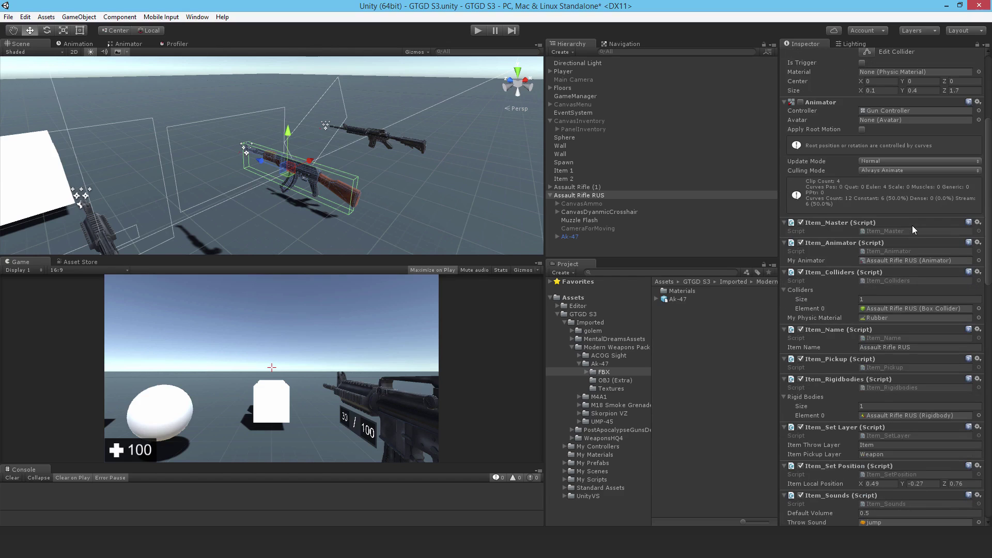
scroll(912, 225, "down", 4)
scroll(912, 225, "down", 7)
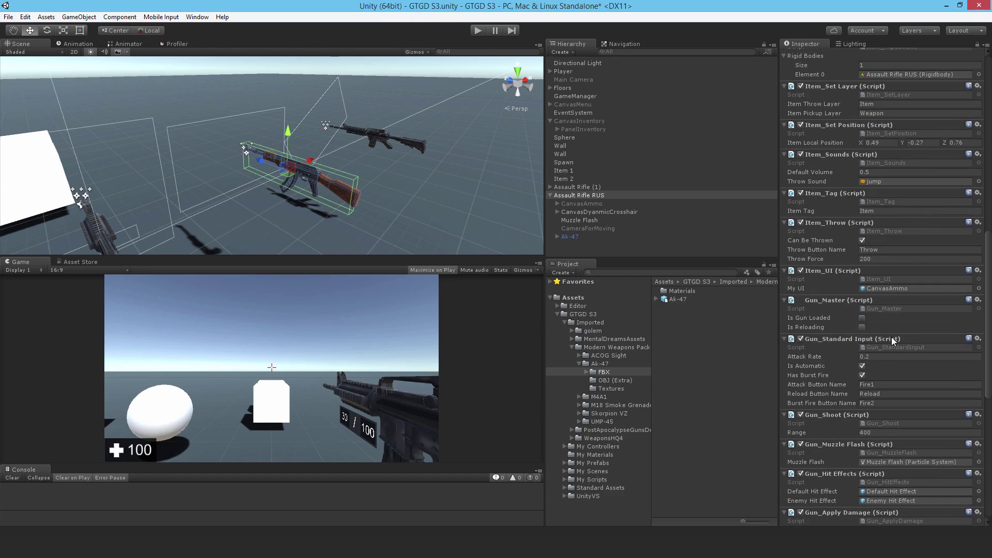
left_click(883, 356)
type(".25")
key("Return")
scroll(892, 353, "down", 4)
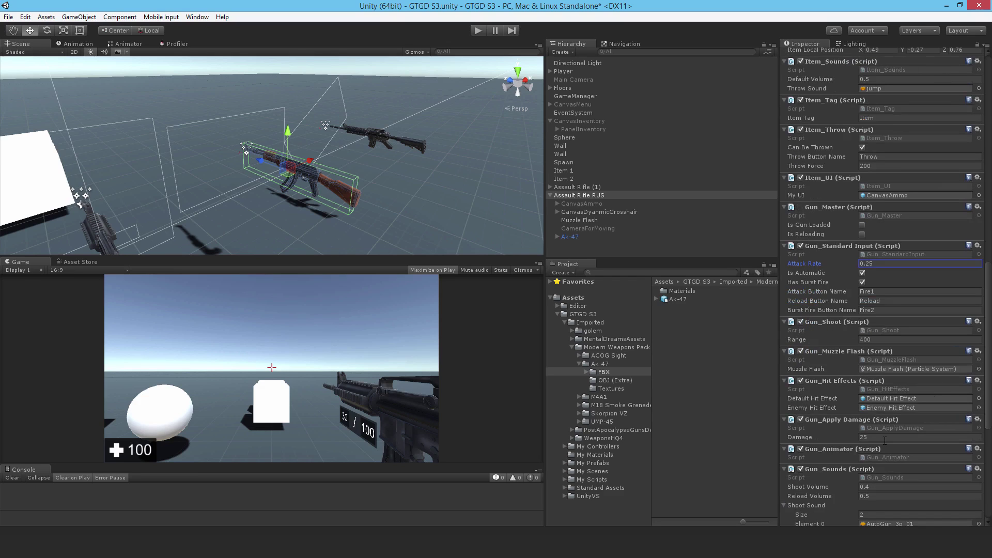
- Set the Damage in the Gun_Apply Damage script of Assault Rifle RUS to 30 and save the scene
left_click(885, 438)
type("30")
scroll(883, 440, "down", 4)
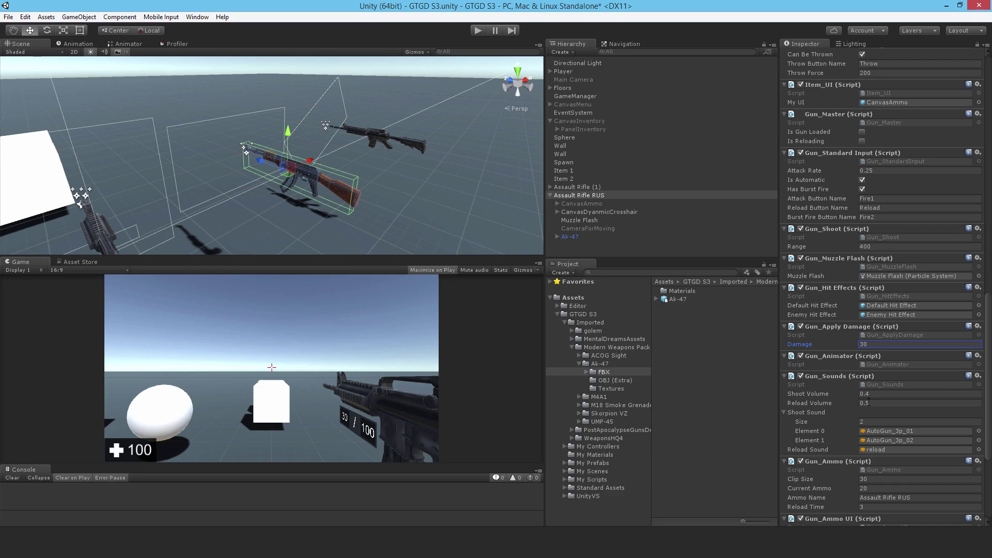
scroll(900, 390, "down", 3)
scroll(900, 390, "down", 3)
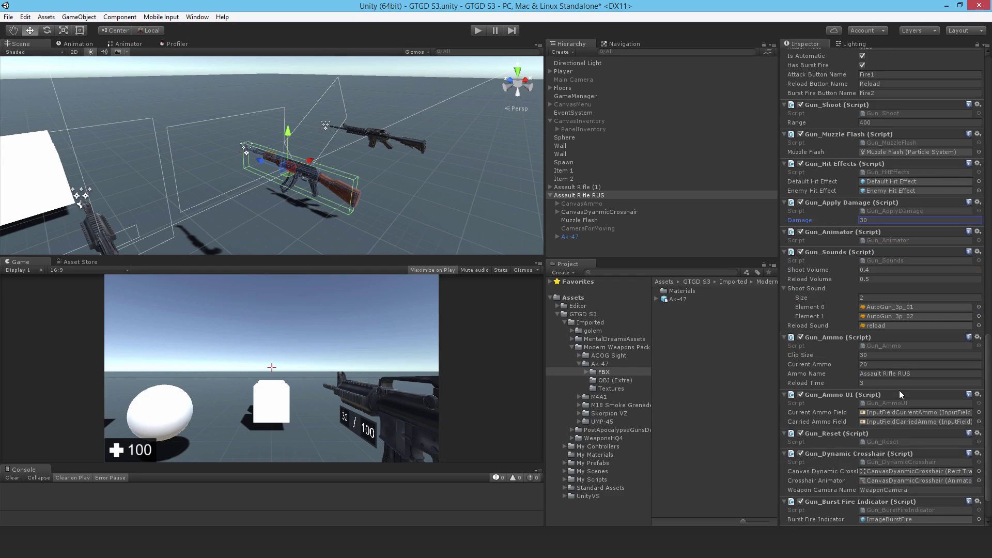
scroll(890, 388, "down", 3)
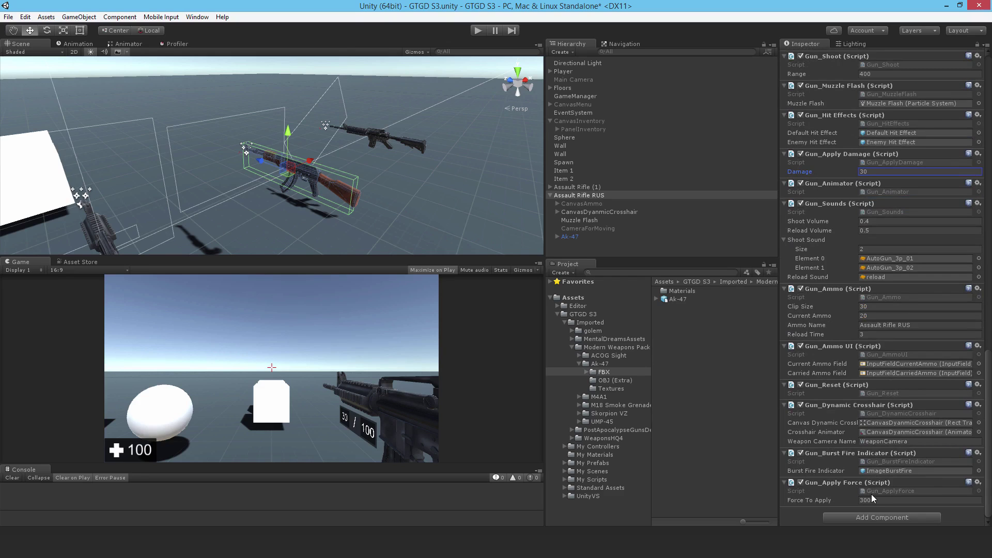
scroll(876, 413, "up", 15)
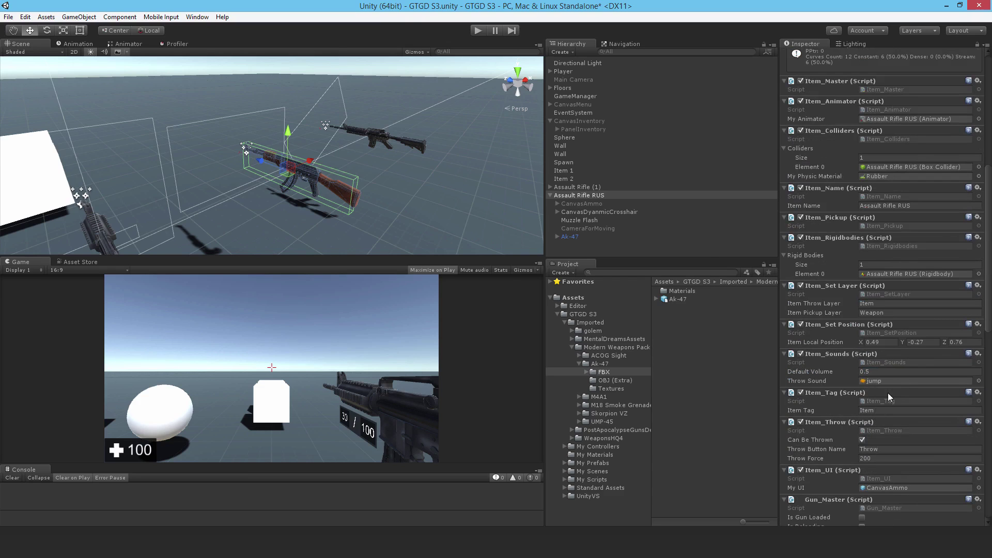
key("ctrl+s")
- Create a prefab from Assault Rifle RUS in the Guns folder of My Prefabs and save the scene
left_click(594, 464)
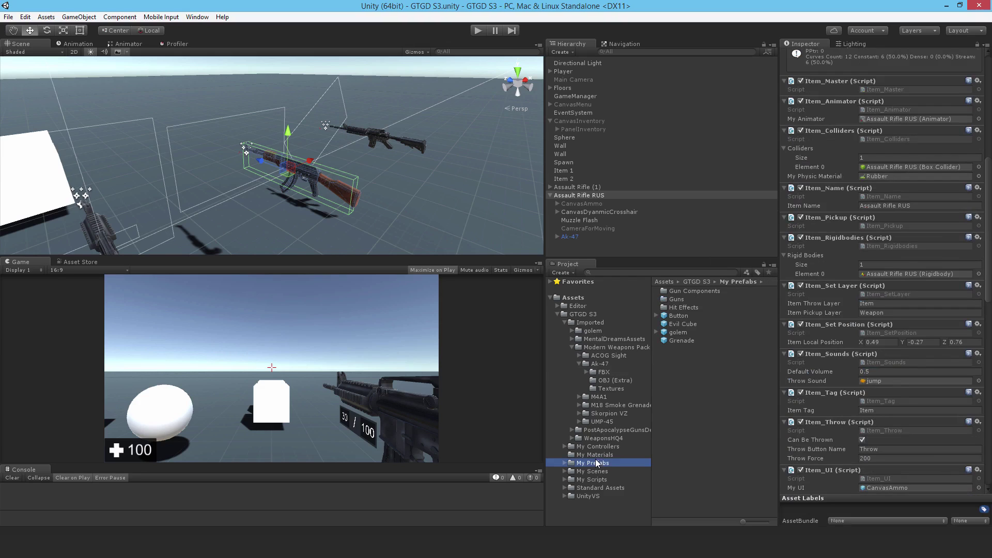
double_click(671, 302)
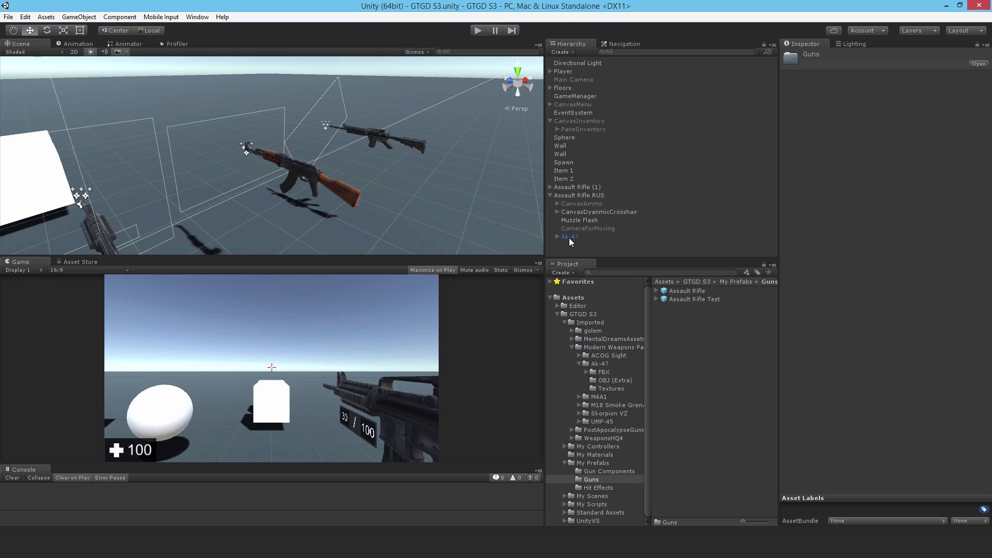
mouse_move(572, 236)
left_mouse_down()
mouse_move(643, 268)
mouse_move(674, 350)
mouse_move(572, 238)
left_mouse_up()
left_click_drag(581, 194, 706, 364)
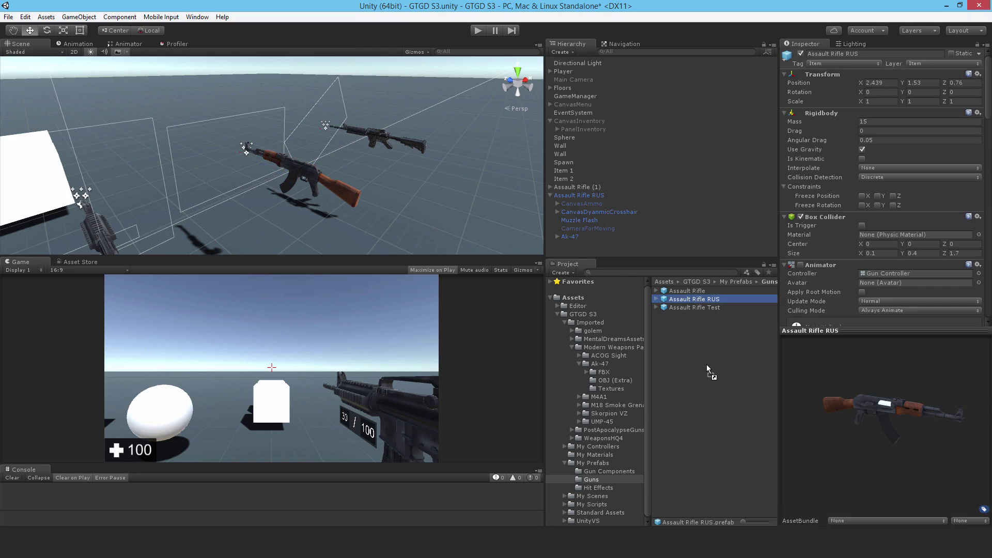
left_click(550, 195)
key("ctrl+s")
- Lay Assault Rifle RUS across the white blocks at about X 0.025, Z 6.12, rotate it about -59° around Z, and save
left_click(567, 188)
left_click(558, 191, "ctrl")
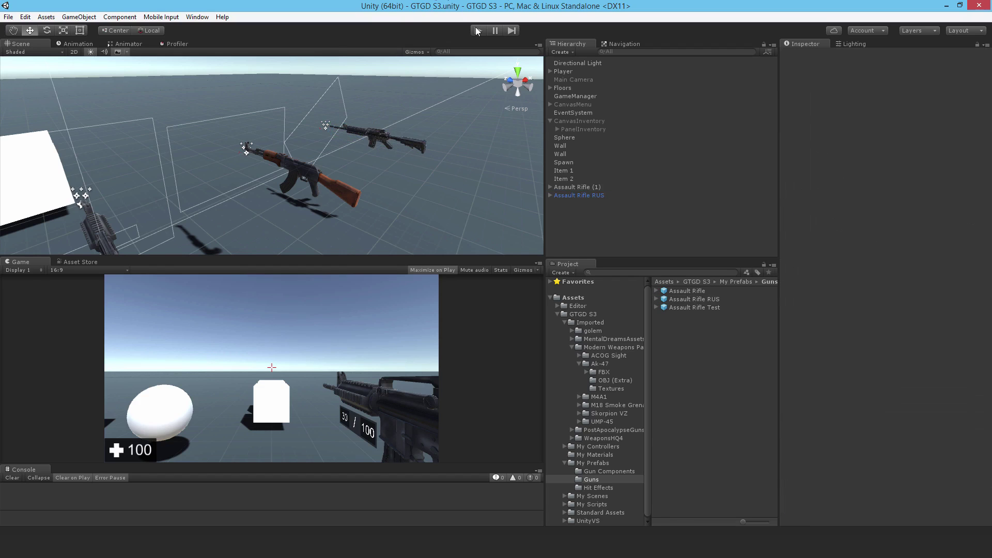
double_click(583, 194)
left_click_drag(277, 131, 289, 98)
right_click_drag(310, 103, 342, 168)
key("w")
key("s")
left_click_drag(305, 135, 347, 137)
left_click_drag(944, 102, 920, 219)
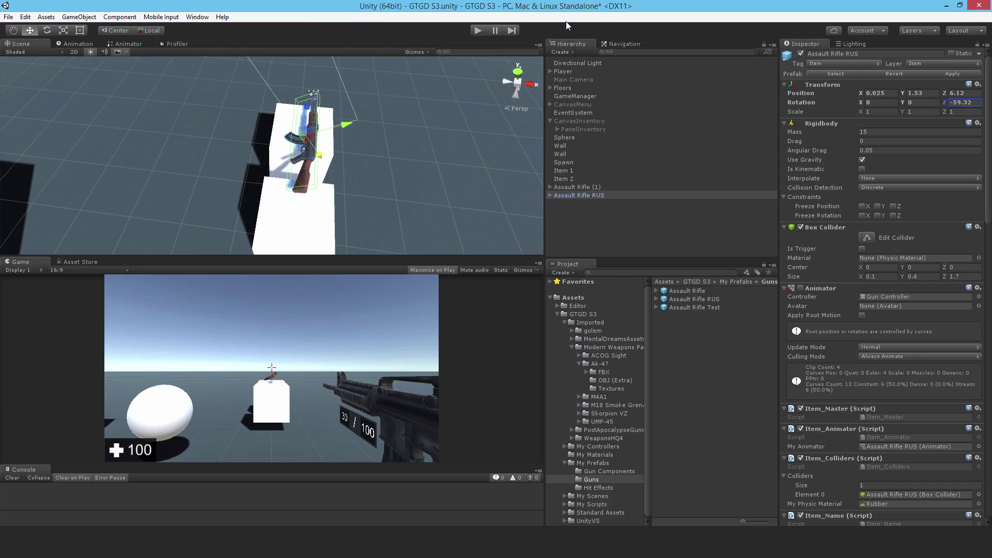
key("ctrl+s")
- Play the scene, walk up to the white blocks and pick up Assault Rifle RUS and the throwing block
left_click(472, 30)
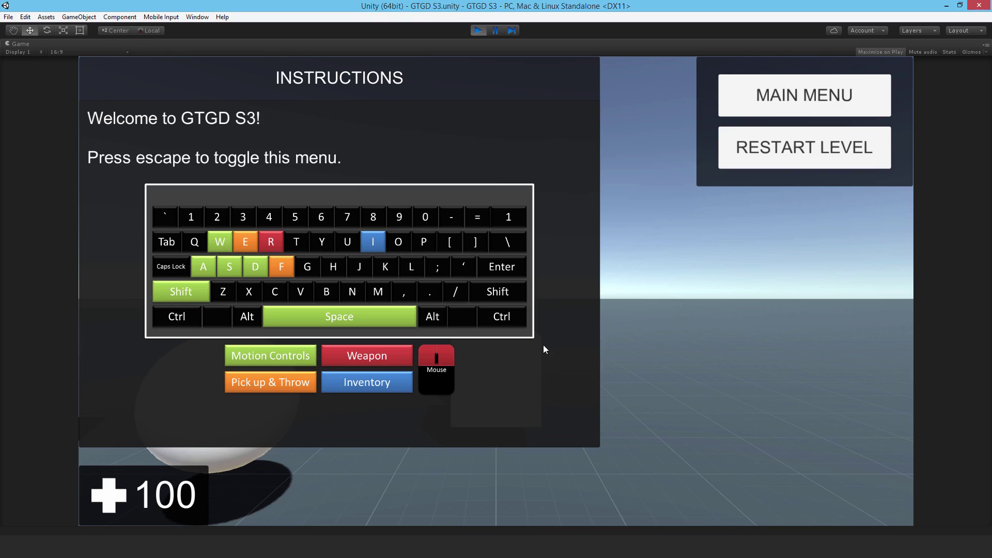
key("Escape")
key("w")
key("s")
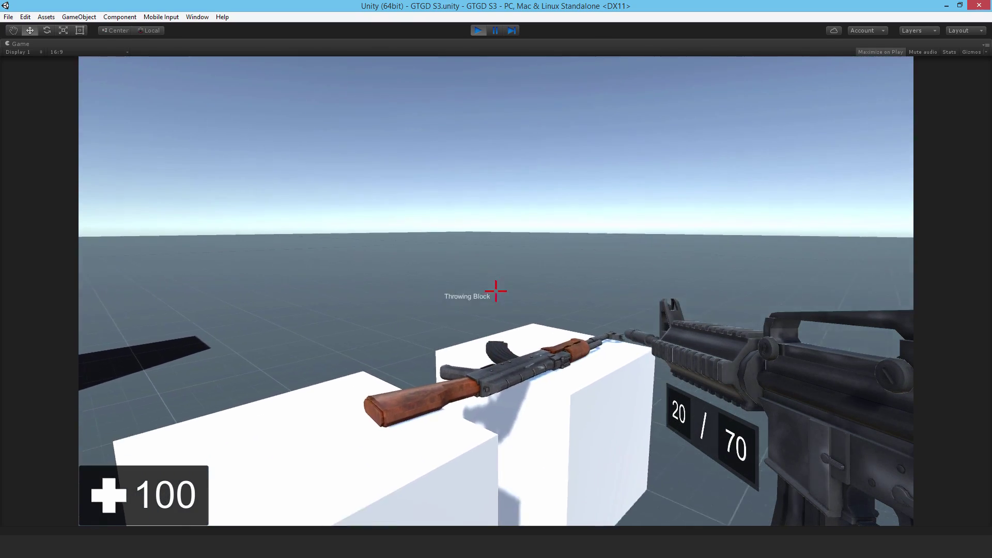
key("w")
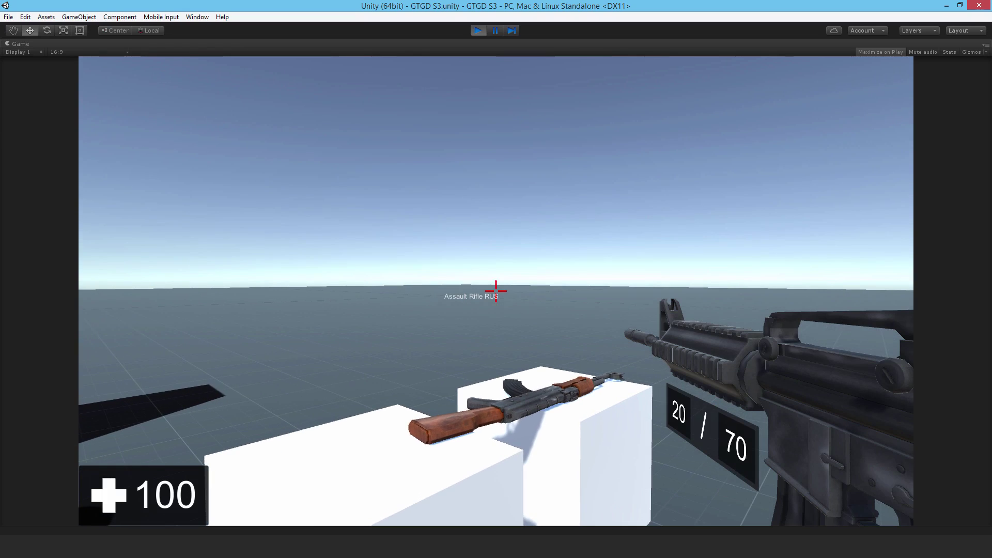
key("e")
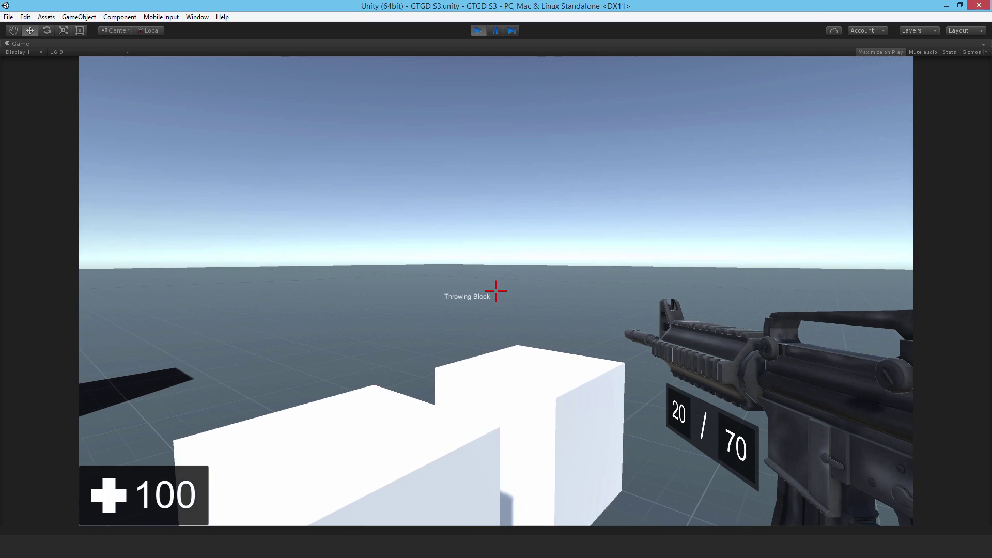
key("e")
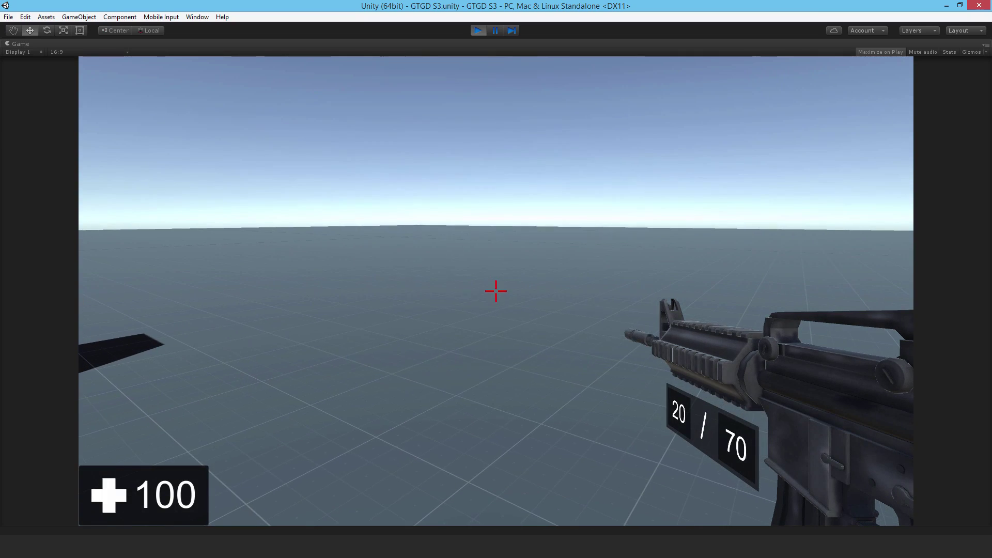
- Equip Assault Rifle RUS from the inventory to check its ammo display against the magazine, and stop playing
key("i")
left_click(455, 258)
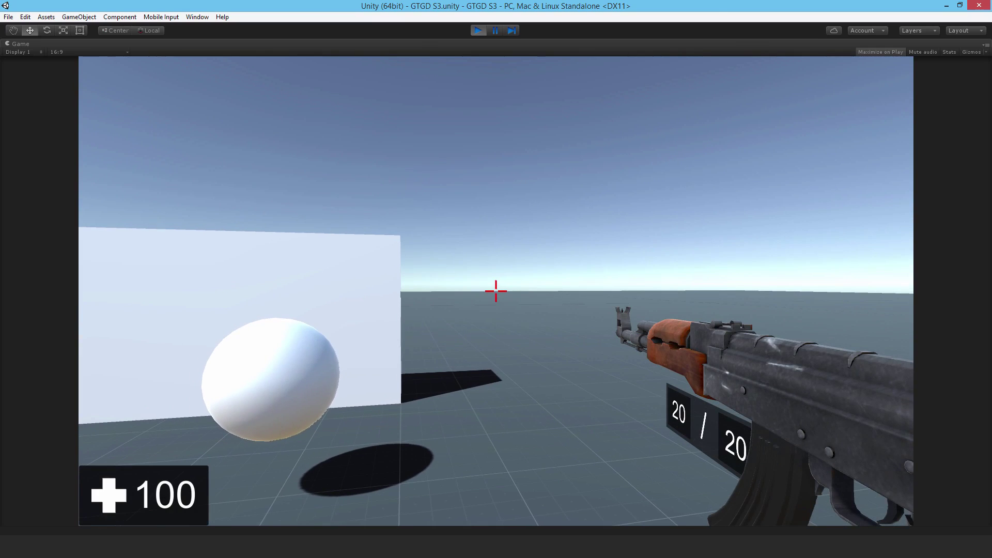
key("Escape")
left_click(478, 31)
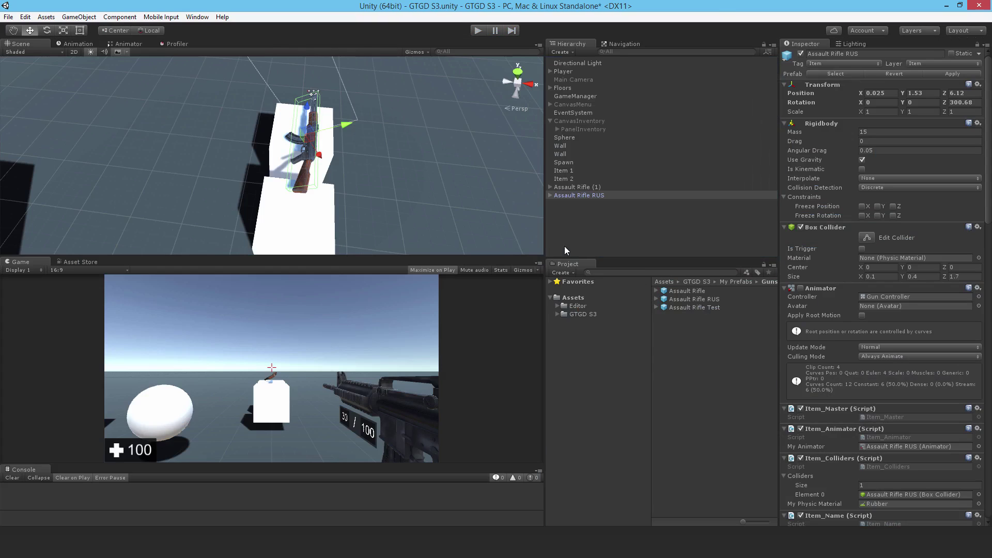
- Show CanvasAmmo of Assault Rifle RUS, move it along the barrel to Pos Z 0.338, save, and deactivate it again
left_click(550, 194)
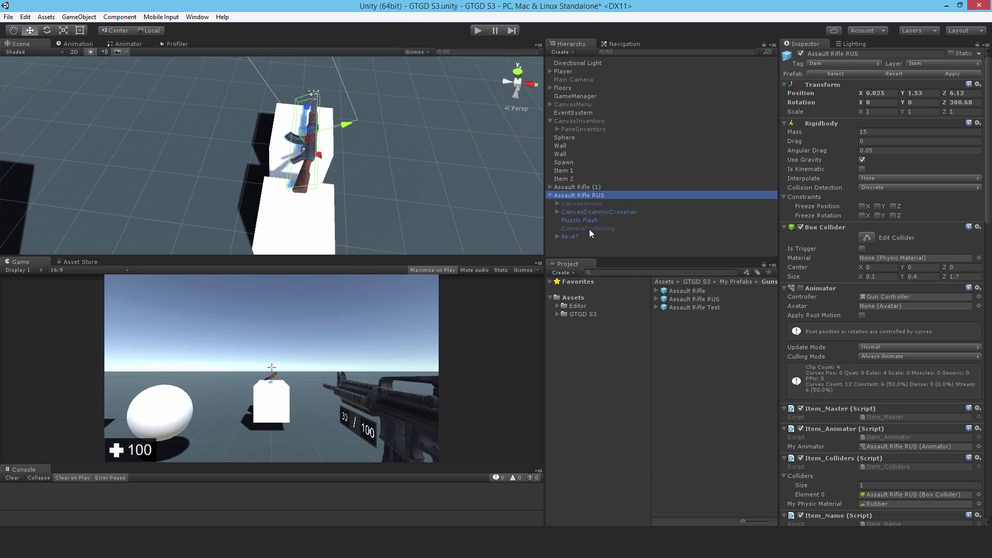
left_click(582, 205)
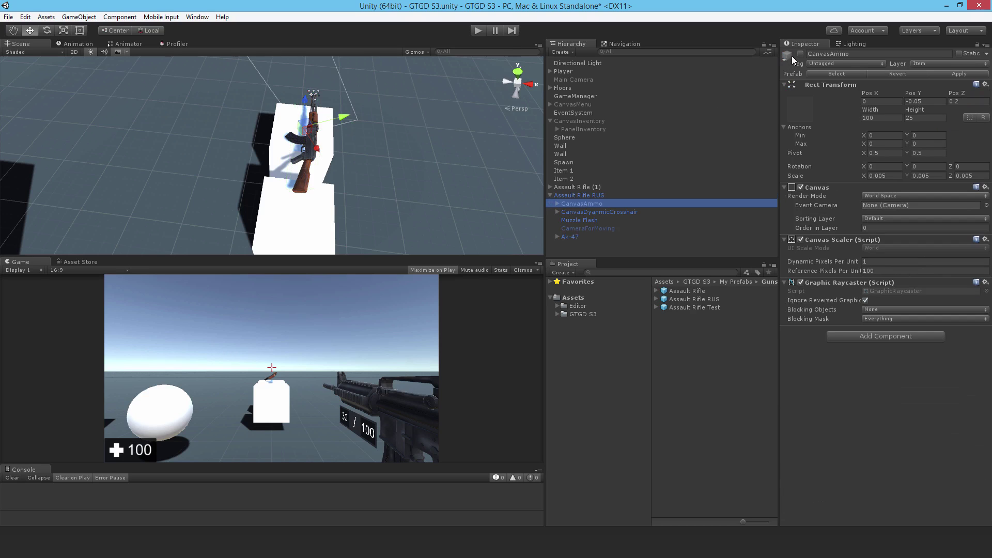
left_click_drag(303, 127, 422, 196, "alt")
key("f")
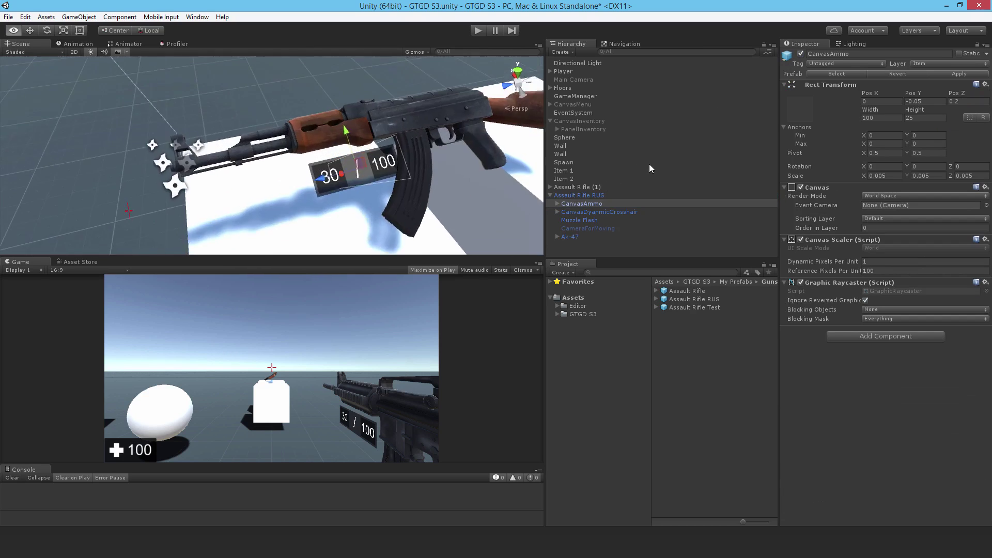
key("w")
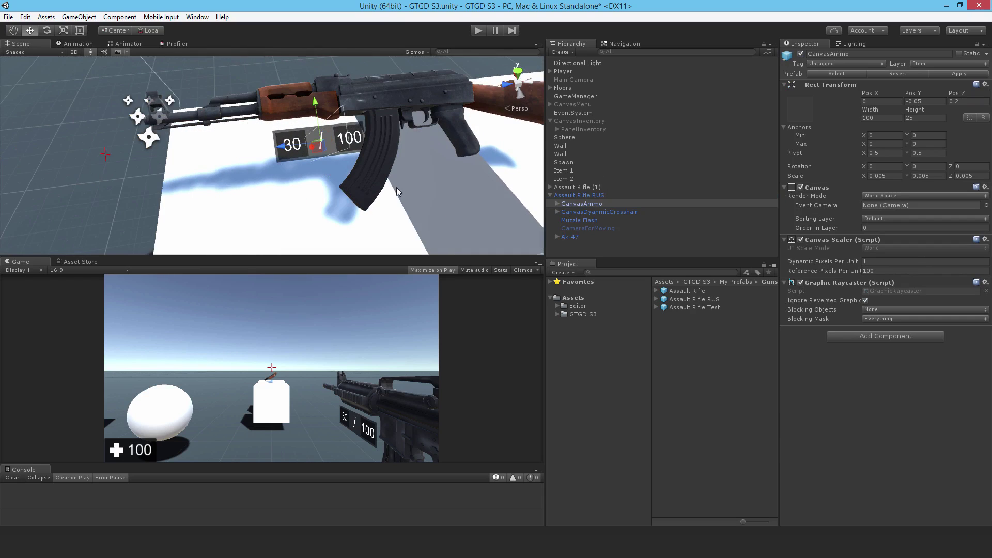
left_click_drag(290, 151, 252, 163)
key("ctrl+s")
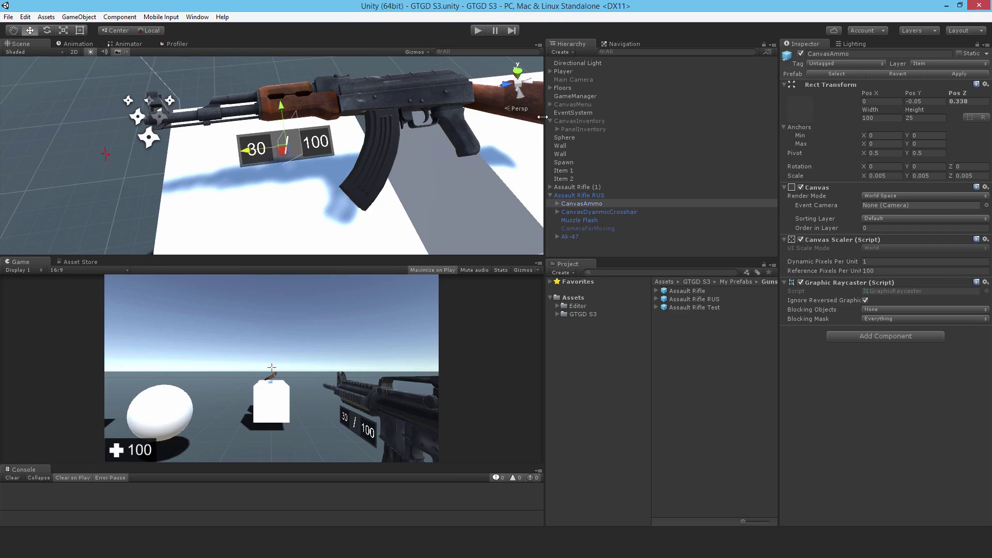
left_click(801, 54)
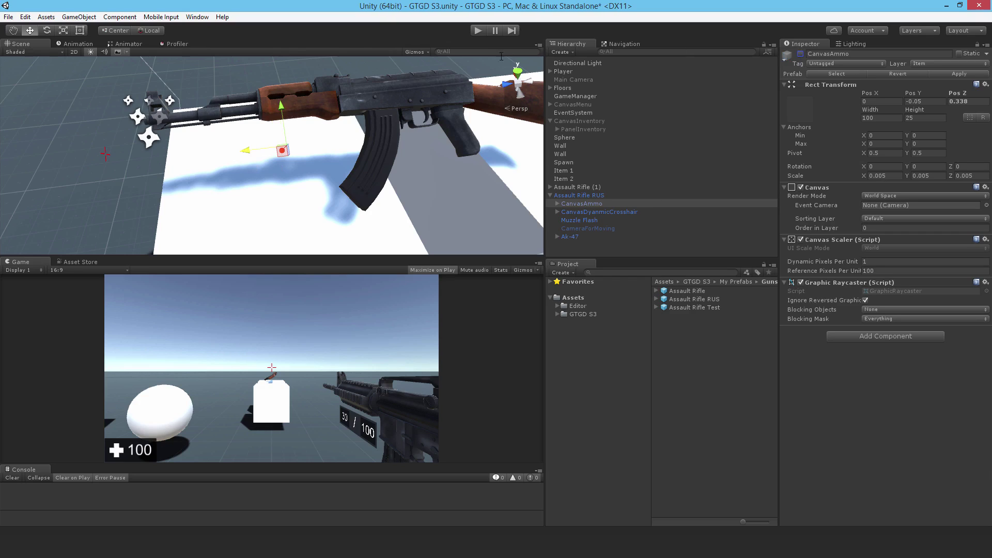
- Play the scene again, collect the items on the blocks and equip Assault Rifle RUS from the inventory
left_click(476, 30)
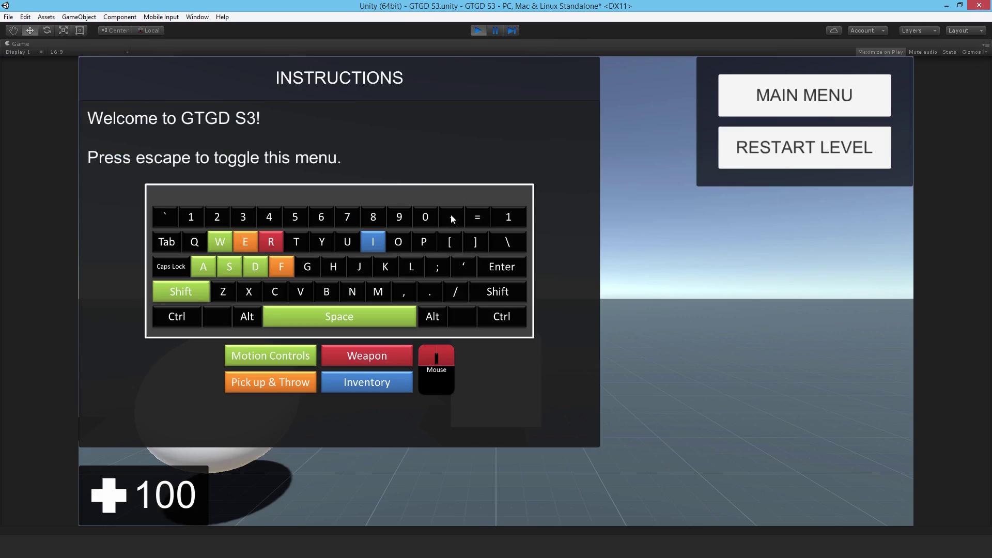
key("Escape")
key("w")
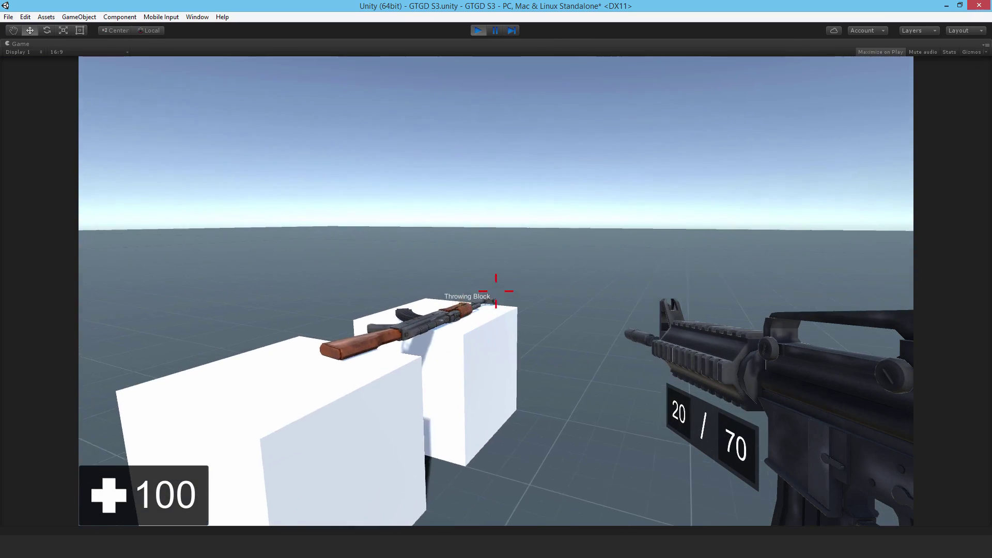
key("e")
key("e")
key("e")
key("i")
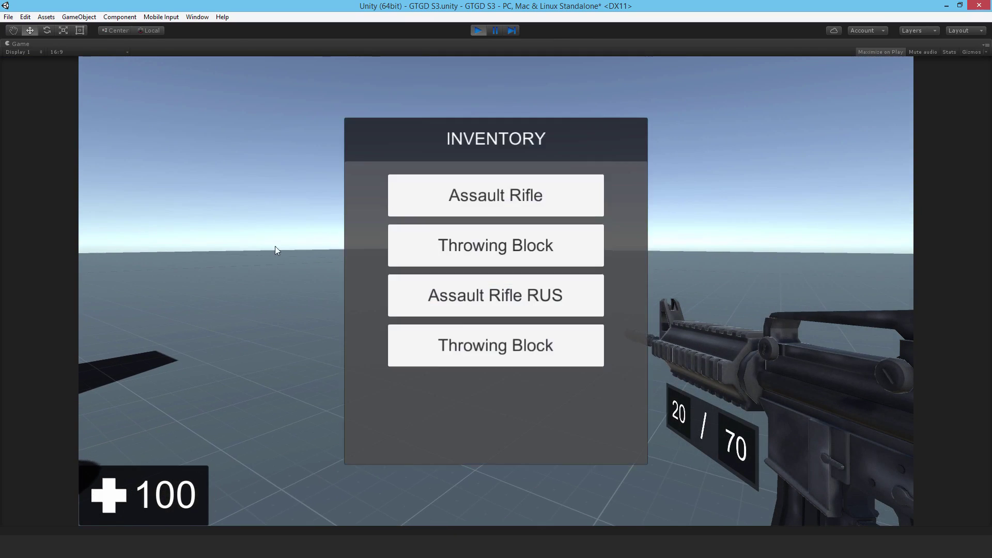
left_click(465, 302)
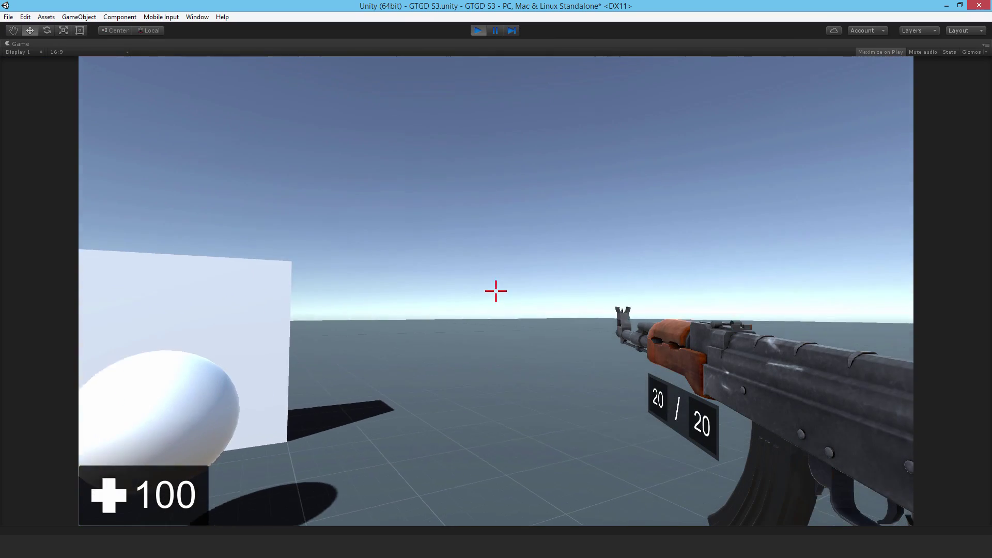
- Test reloading Assault Rifle RUS and firing it at the distant enemy, and stop playing
key("d")
key("b")
key("r")
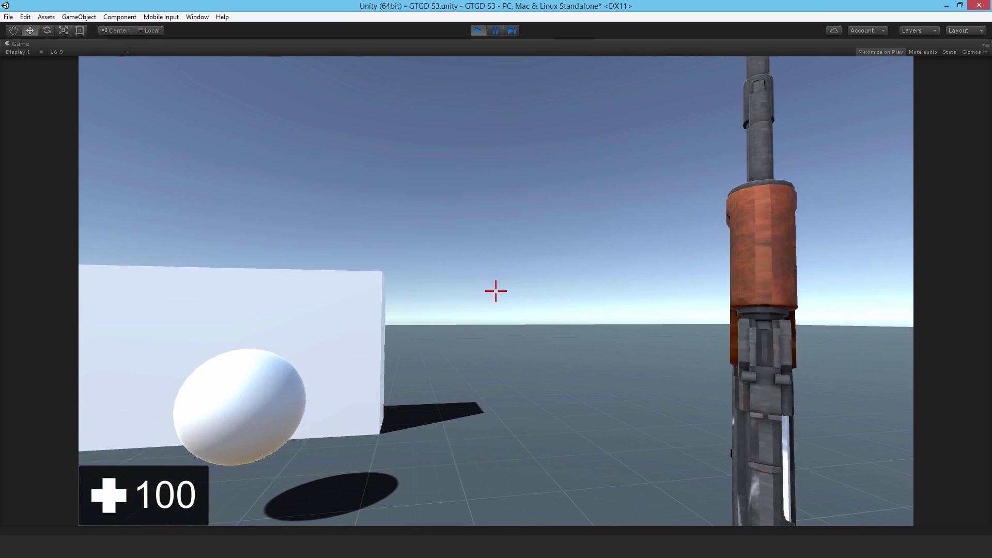
key("d")
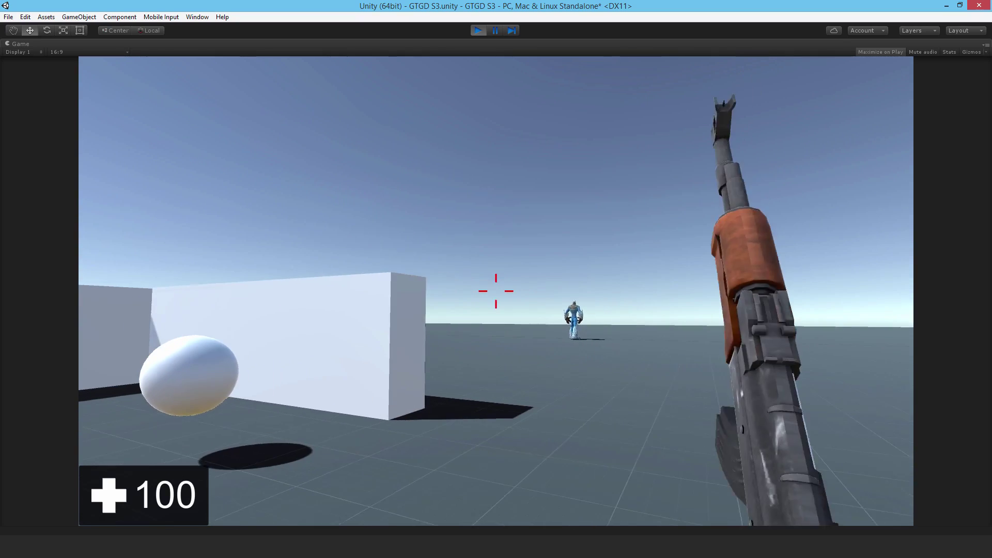
key("w")
left_click(496, 291)
left_click(496, 291)
left_click(496, 290)
left_click(496, 291)
left_click(496, 290)
left_click(496, 291)
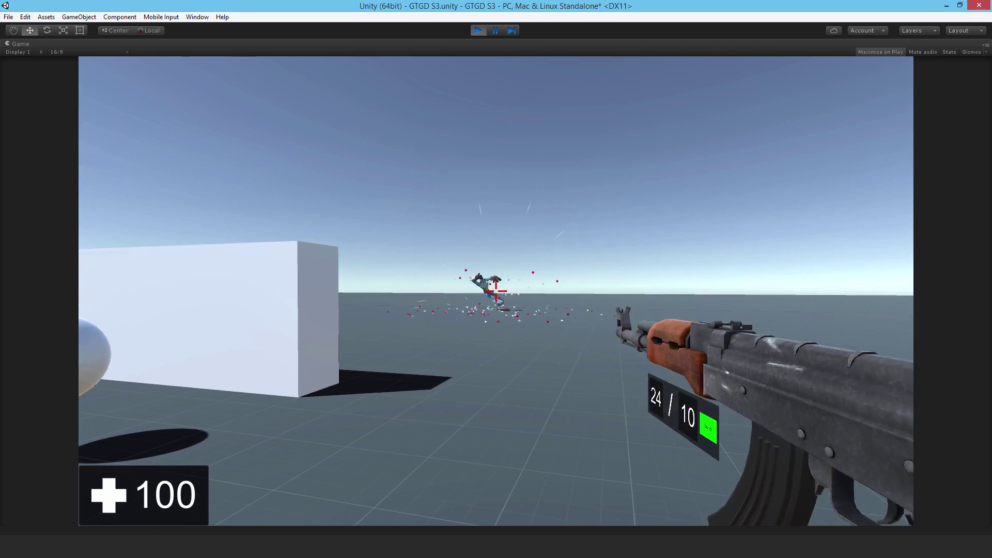
key("Escape")
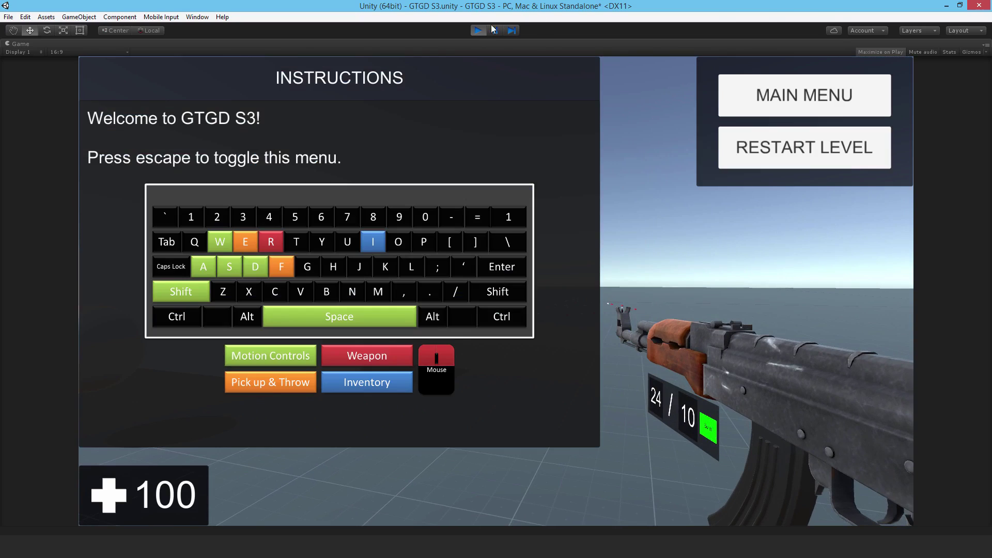
left_click(479, 30)
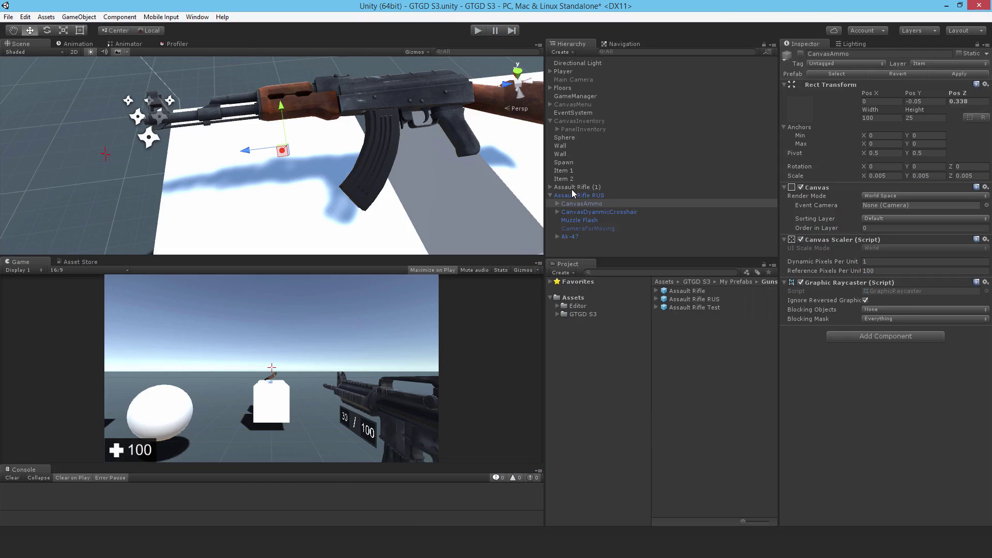
- Select the Ak47Mag mesh inside the Ak-47 model of Assault Rifle RUS
left_click(557, 236)
scroll(580, 243, "down", 1)
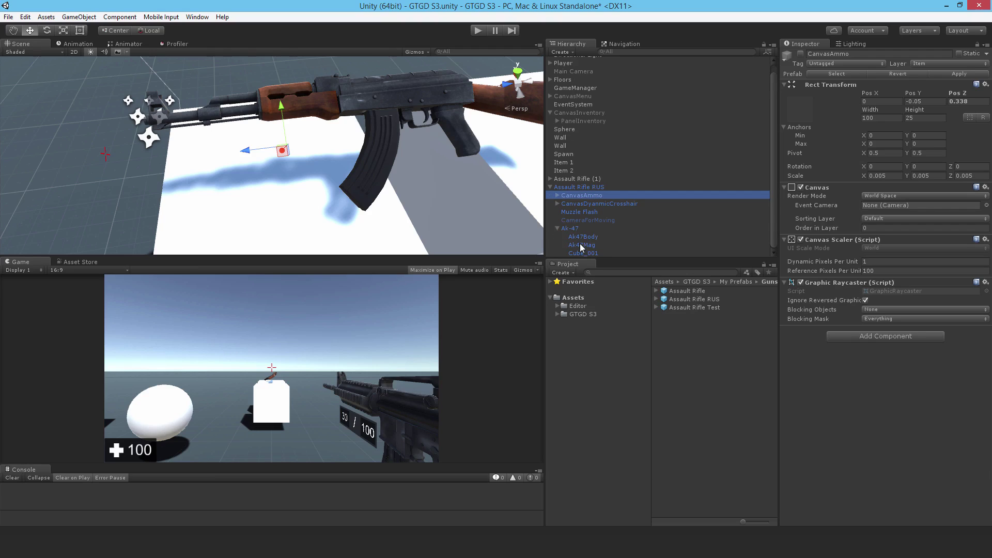
left_click(582, 244)
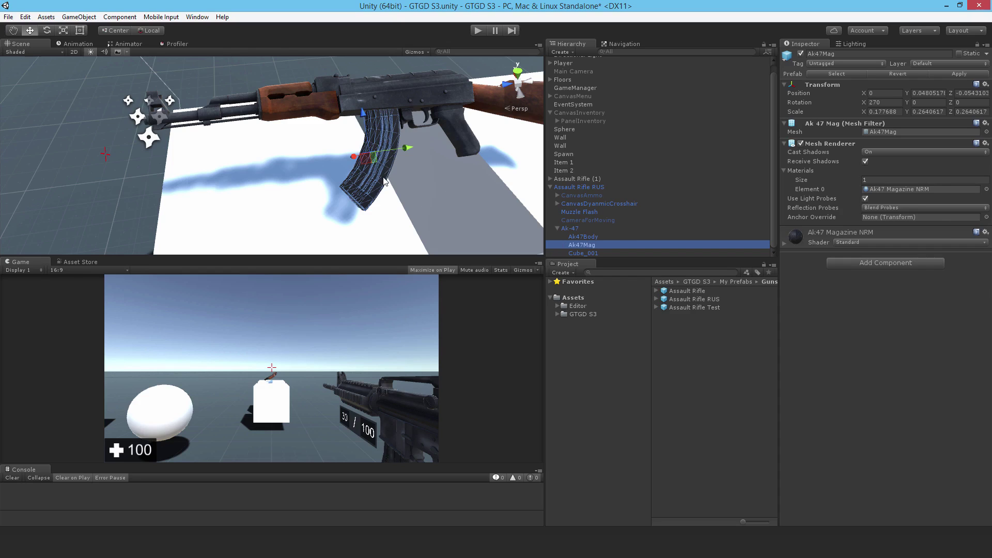
- Duplicate the Item_Ammo component on the Sphere by copying it and pasting it as a new component
right_click_drag(292, 177, 427, 156)
left_click(427, 157)
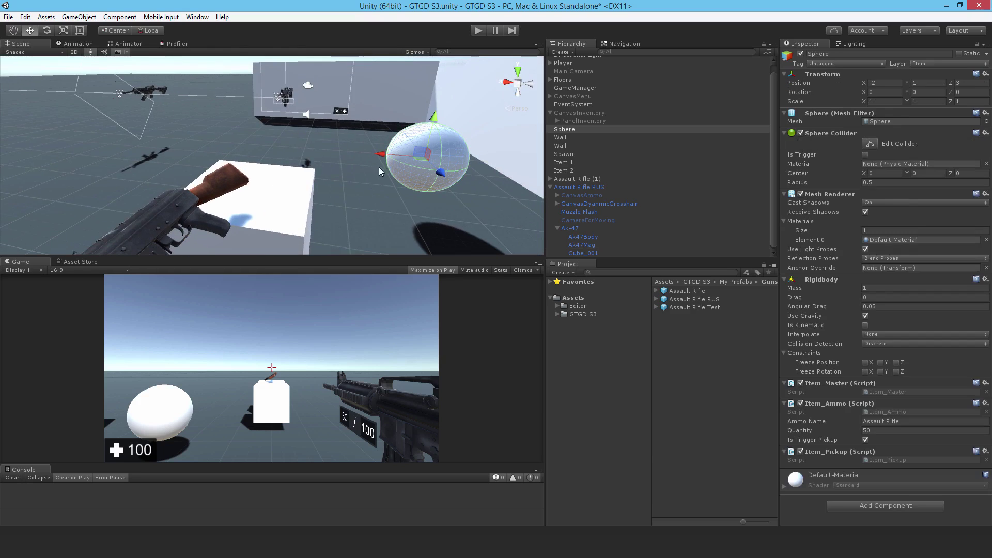
right_click(824, 406)
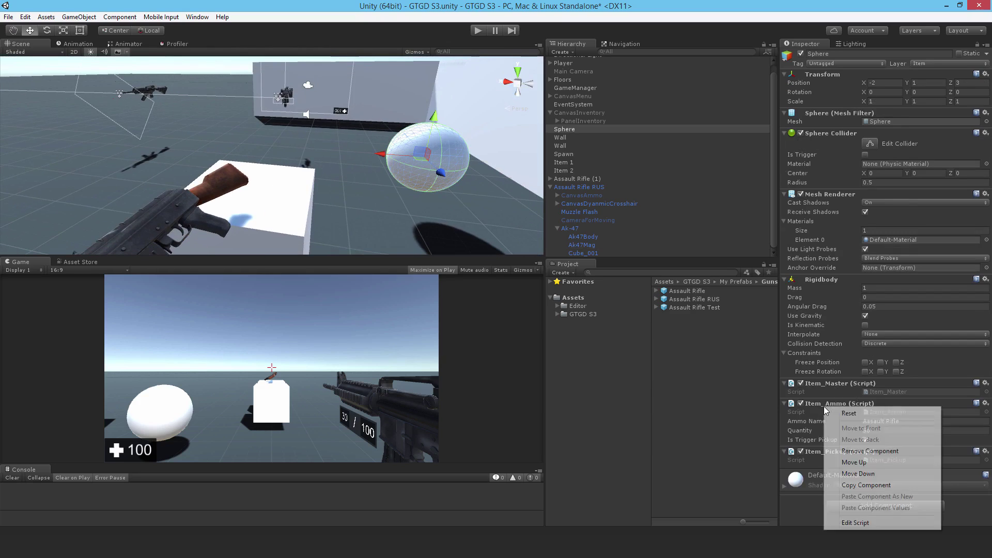
left_click(866, 485)
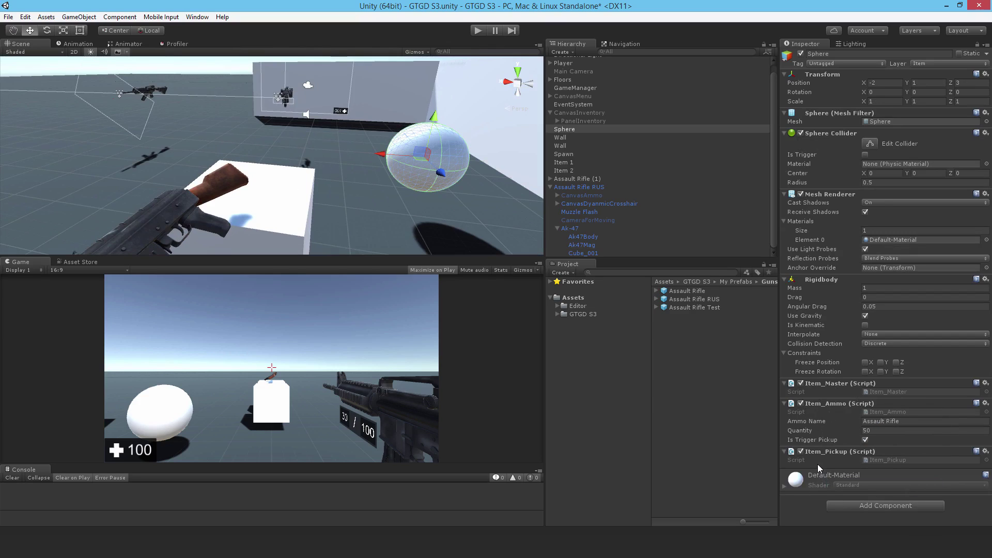
right_click(809, 404)
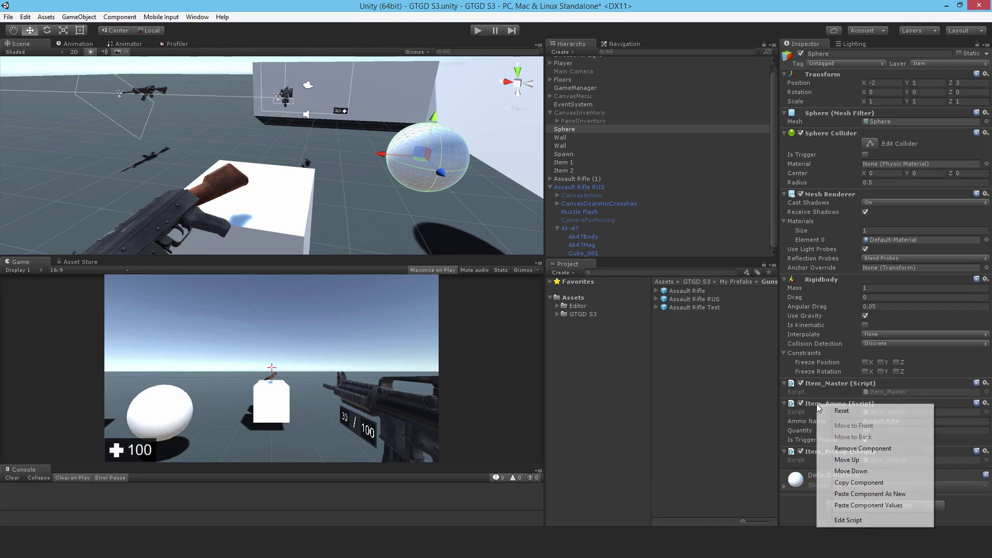
left_click(871, 494)
scroll(869, 409, "down", 2)
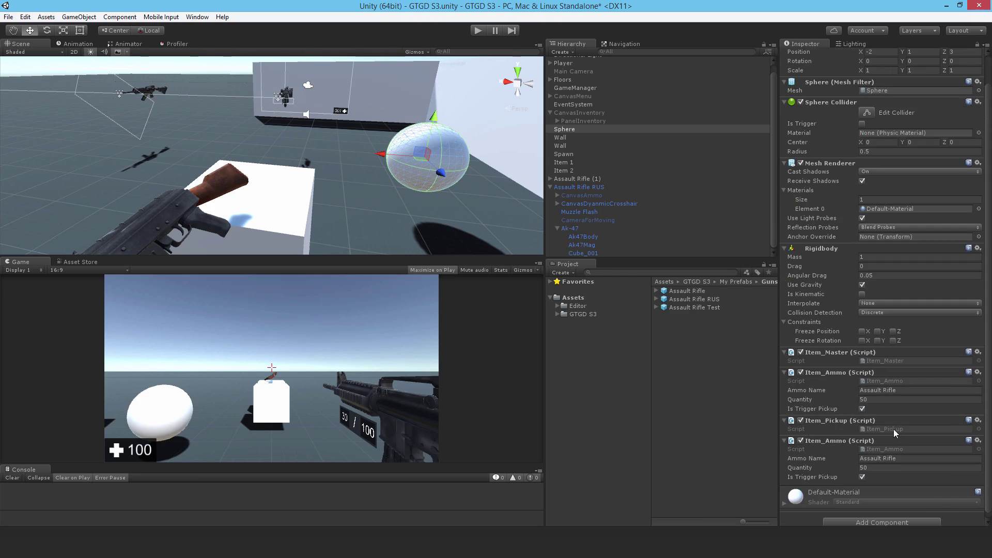
- Set the second Item_Ammo's ammo name to Assault Rifle RUS and its quantity to 100, and save the scene
left_click(906, 458)
type("RUS")
left_click(893, 468)
type("100")
key("ctrl+s")
- Play the scene and pick up Assault Rifle RUS and the throwing blocks
left_click(478, 30)
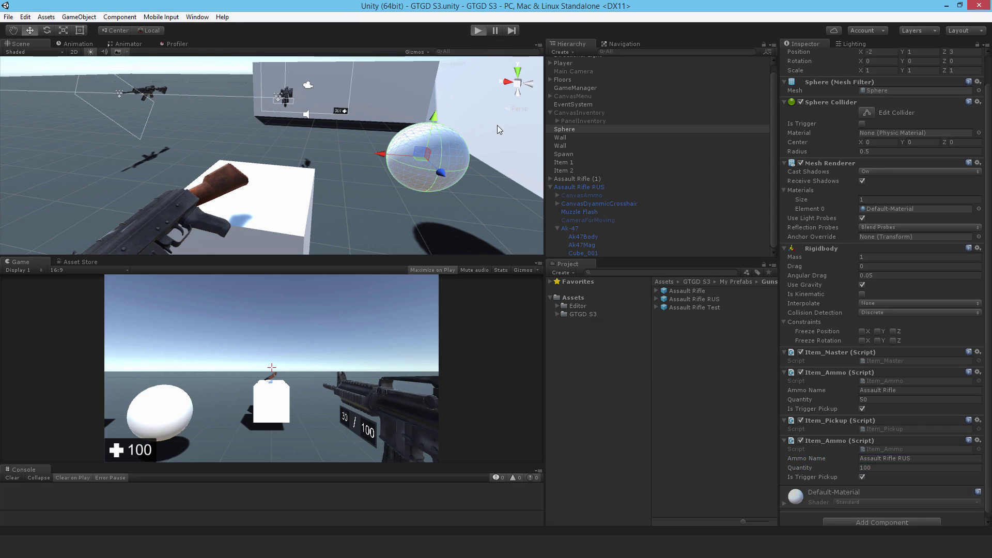
key("Escape")
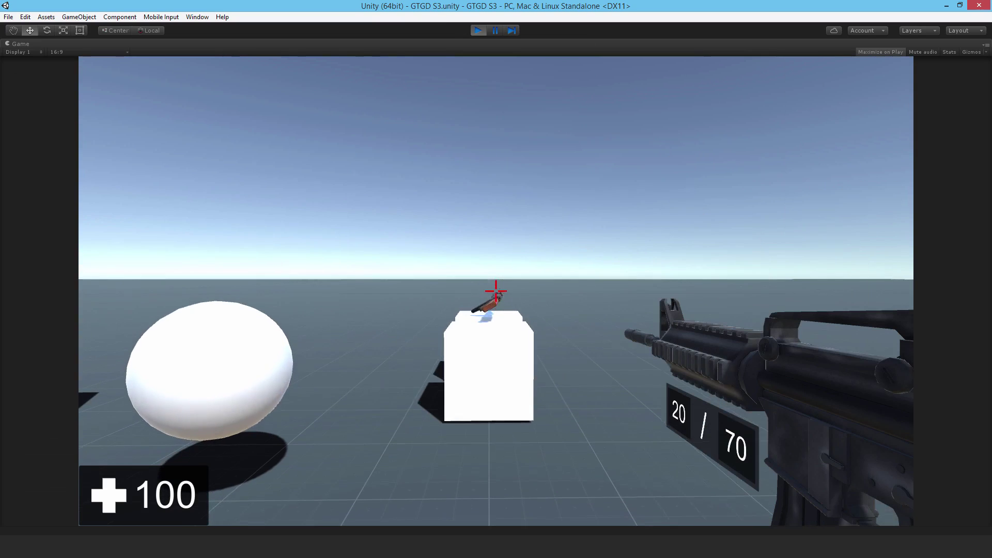
key("w")
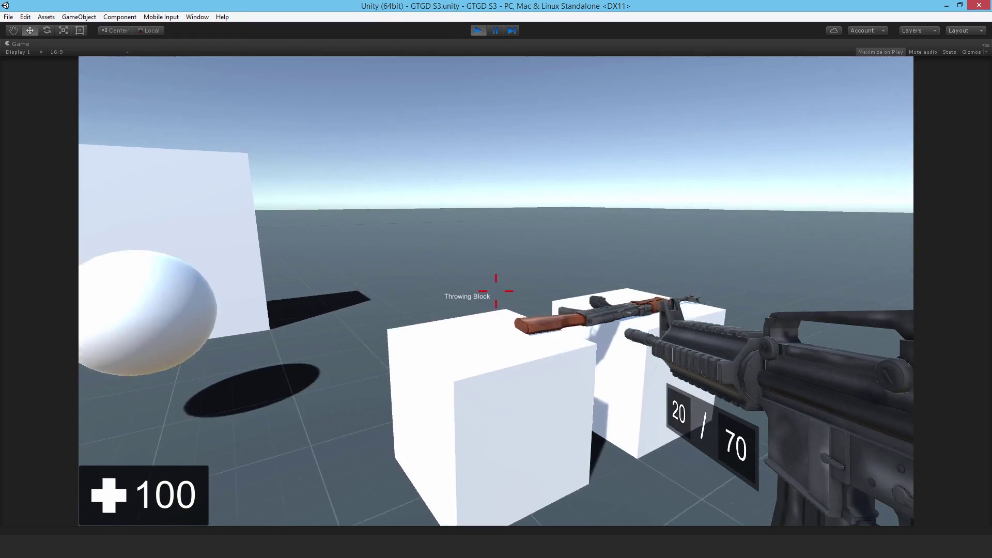
key("e")
key("e")
key("s")
key("e")
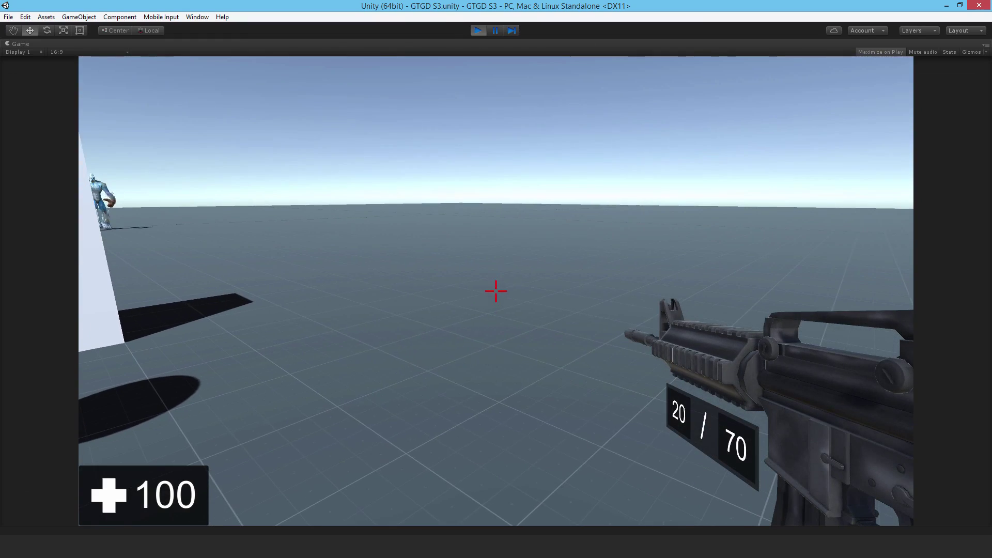
- Collect the ammo sphere with Assault Rifle RUS equipped and reload the weapon
key("i")
left_click(483, 288)
key("w")
key("s")
key("r")
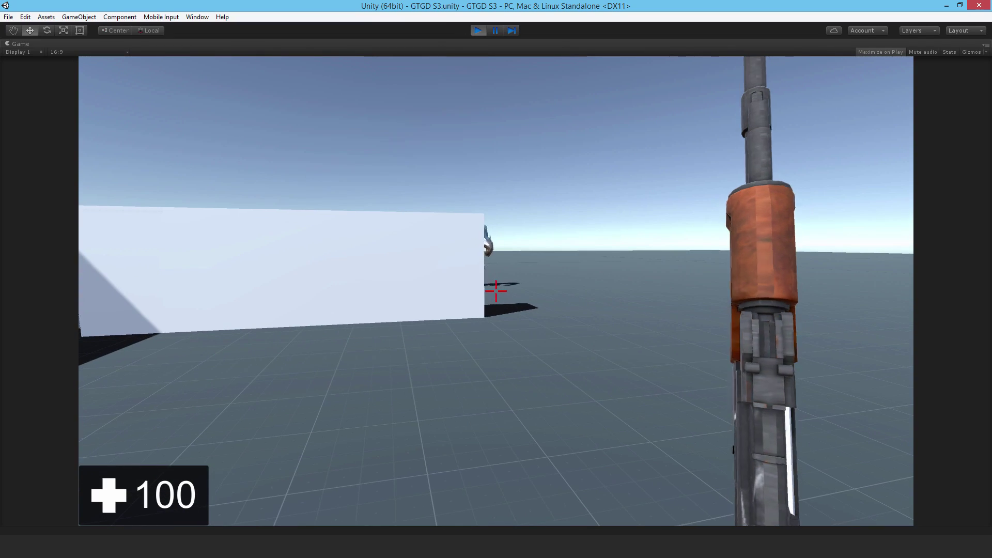
- Switch to the original assault rifle, back away from the enemy, and equip Assault Rifle RUS again from the inventory
key("i")
left_click(488, 193)
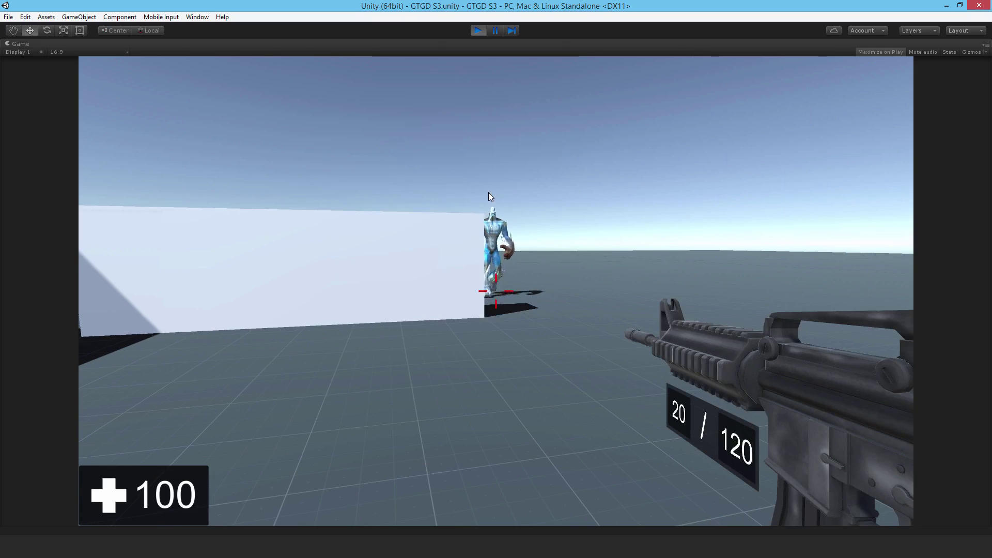
key("s")
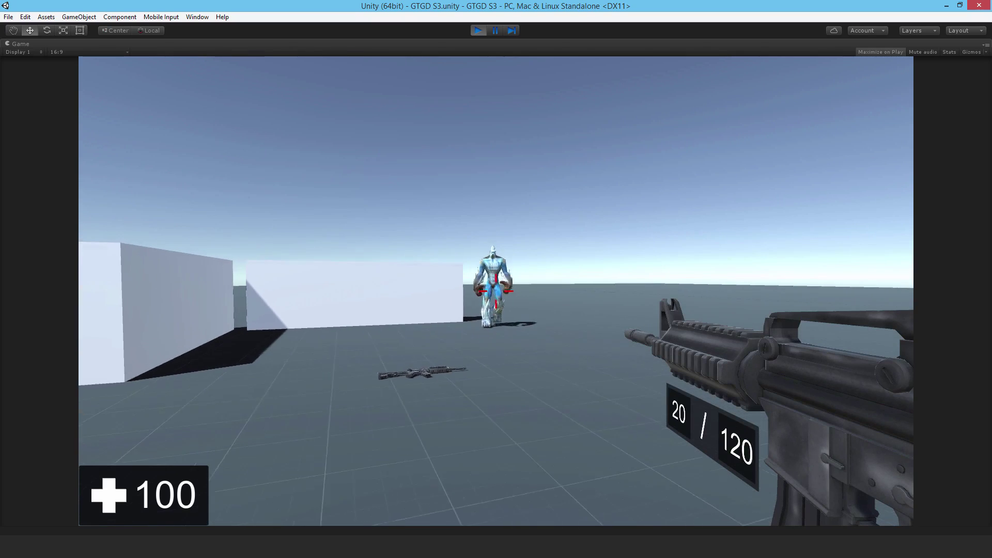
key("a")
key("a")
key("s")
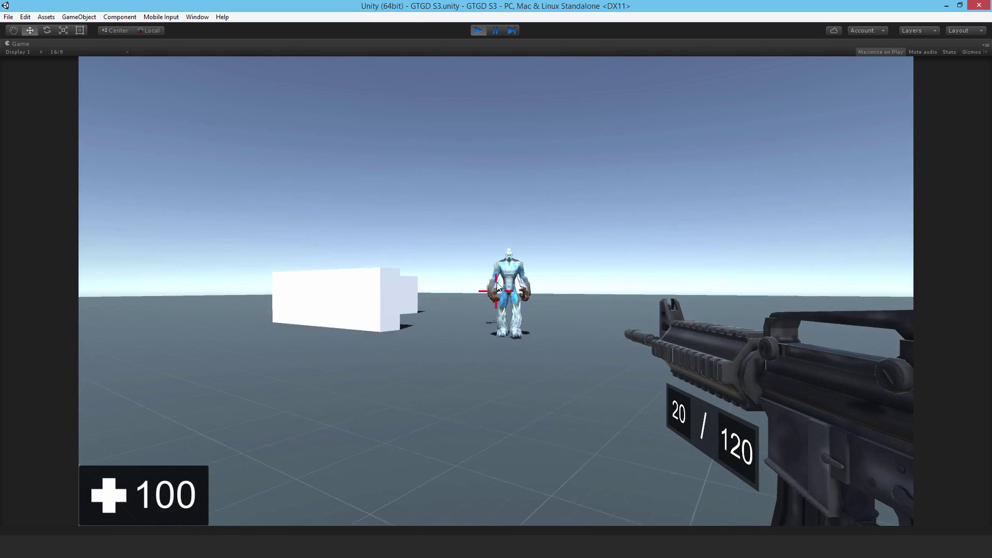
key("i")
left_click(522, 305)
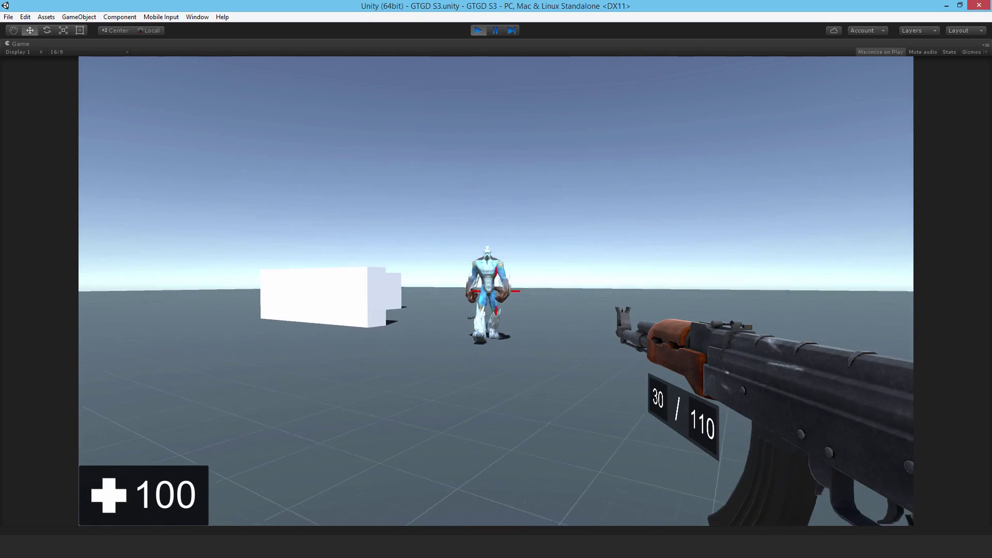
- Switch Assault Rifle RUS to burst fire and shoot at the approaching enemy
key("a")
key("b")
key("s")
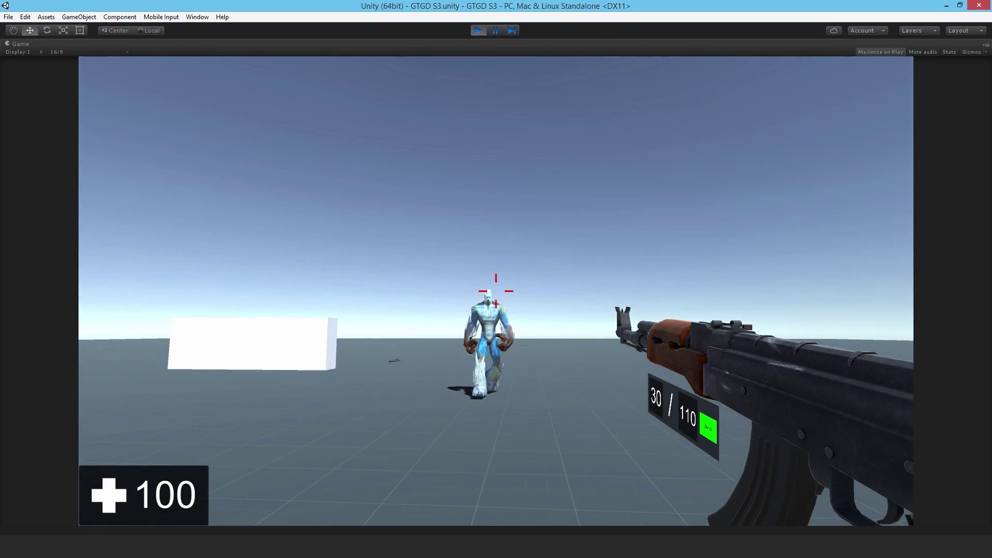
left_click(496, 292)
left_click(496, 291)
left_click(496, 291)
- Throw away the carried weapons and blocks, walk up to the dropped Assault Rifle RUS, and stop playing
key("w")
key("g")
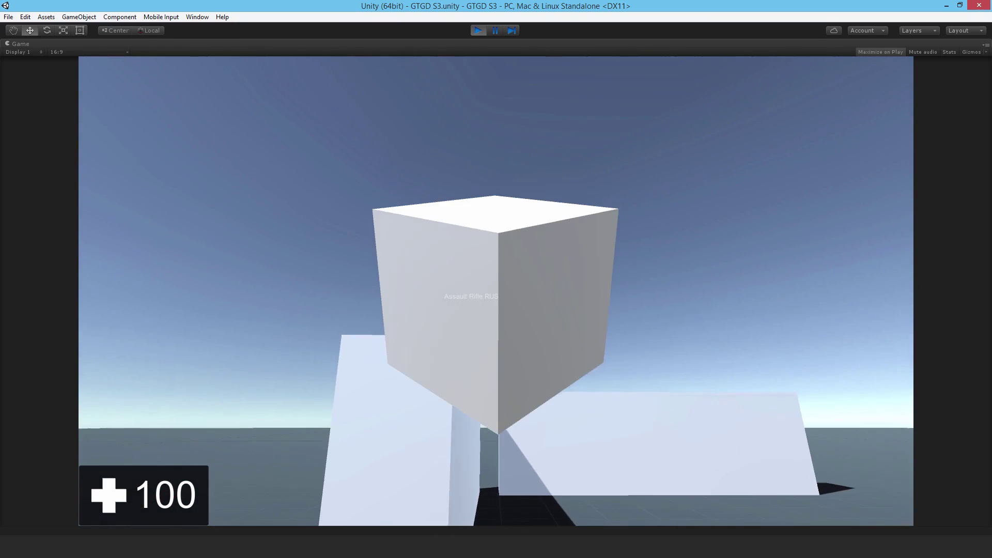
key("g")
key("g")
key("g")
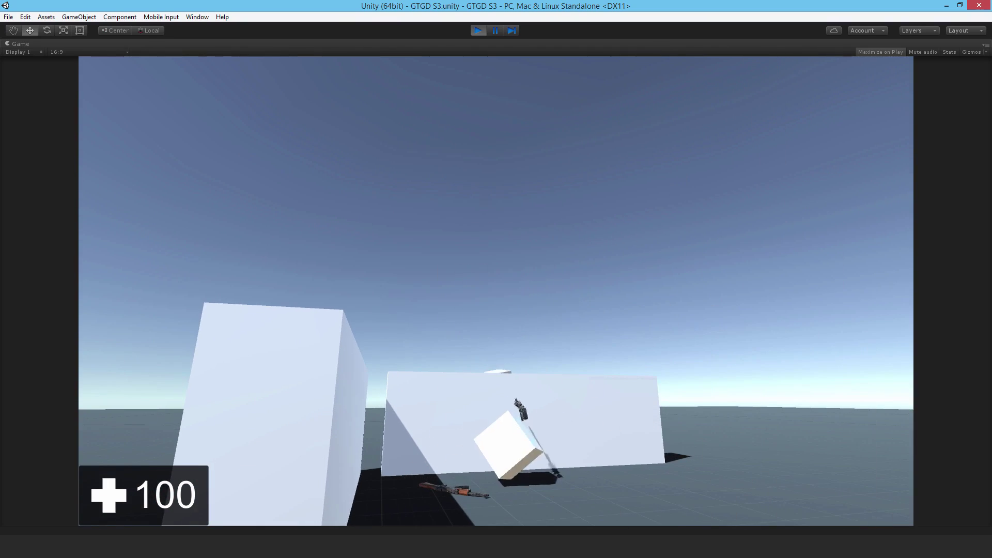
key("w")
key("w")
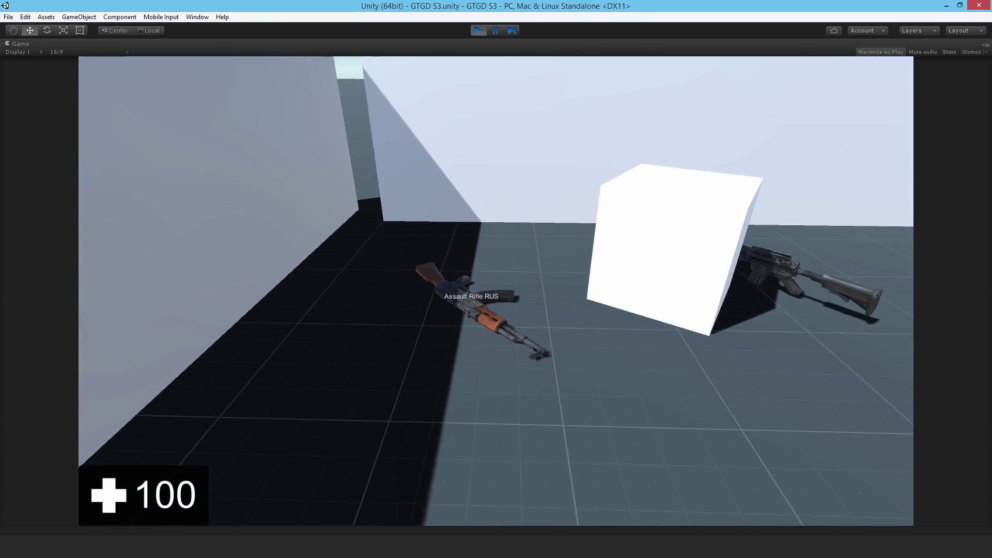
key("Escape")
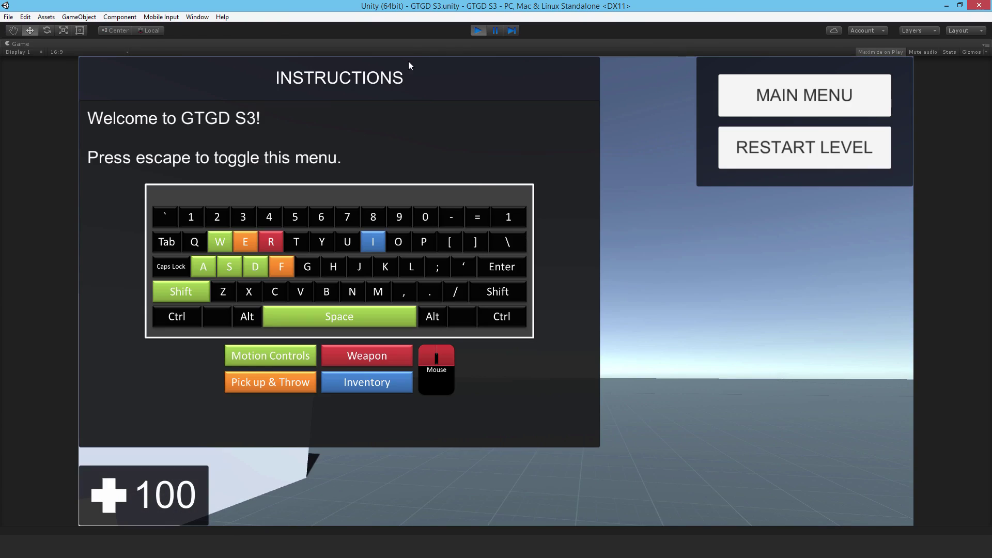
left_click(476, 30)
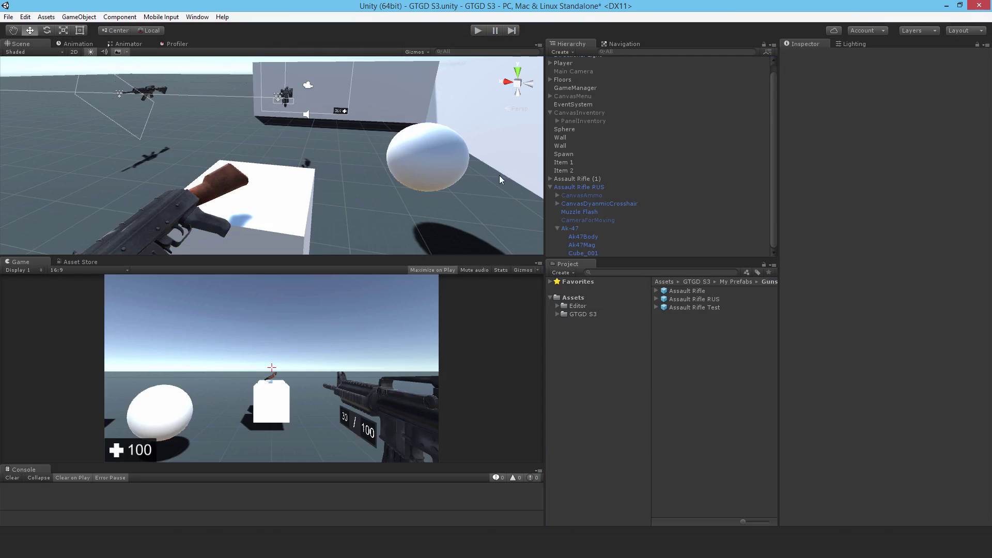
- Select Assault Rifle RUS in the scene and review its item components
left_click(567, 189)
scroll(901, 242, "down", 15)
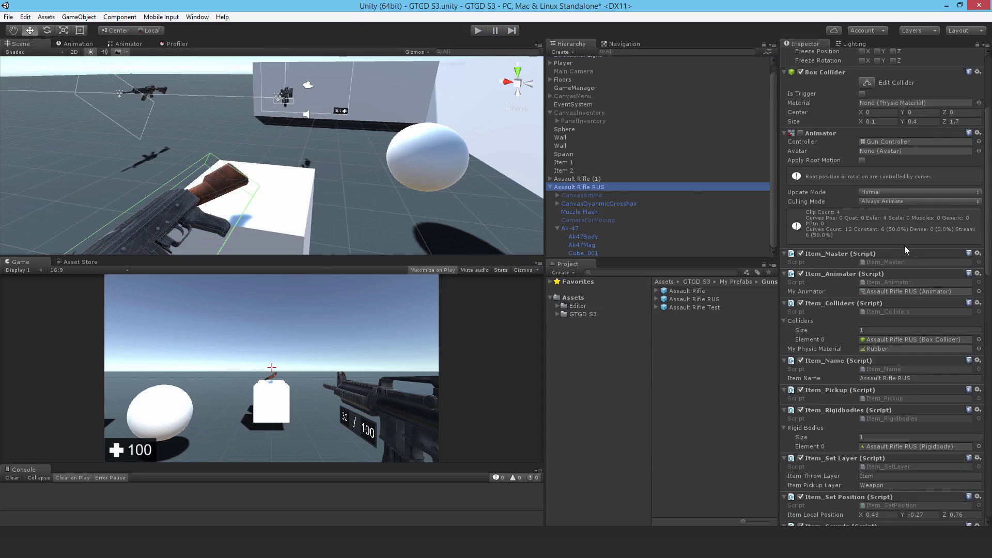